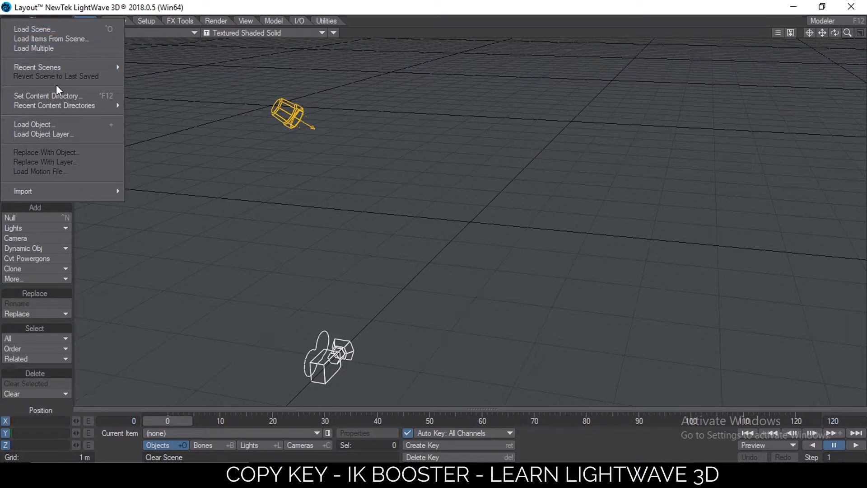
Load the mateyo2.lwo object into the scene
{"action": "left_click", "coordinate": [51, 127]}
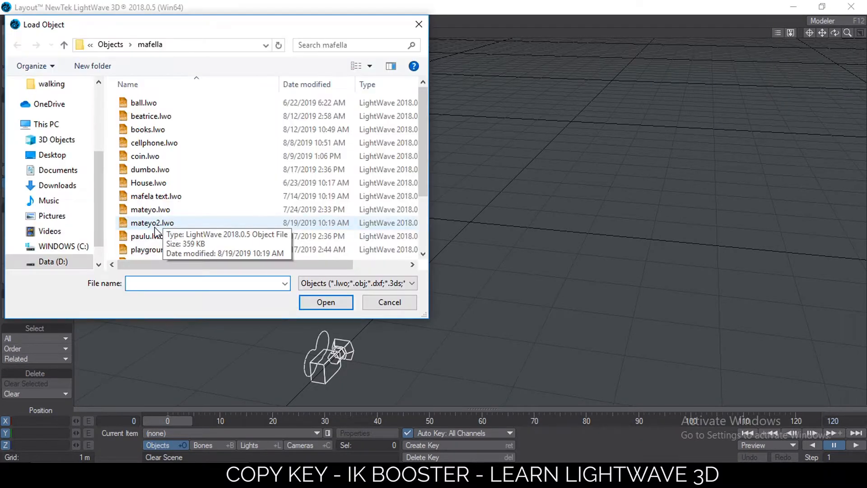
{"action": "double_click", "coordinate": [156, 224]}
{"action": "left_click_drag", "start_coordinate": [823, 33], "coordinate": [803, 68]}
Convert the character's skelegons into bones
{"action": "left_click", "coordinate": [148, 21]}
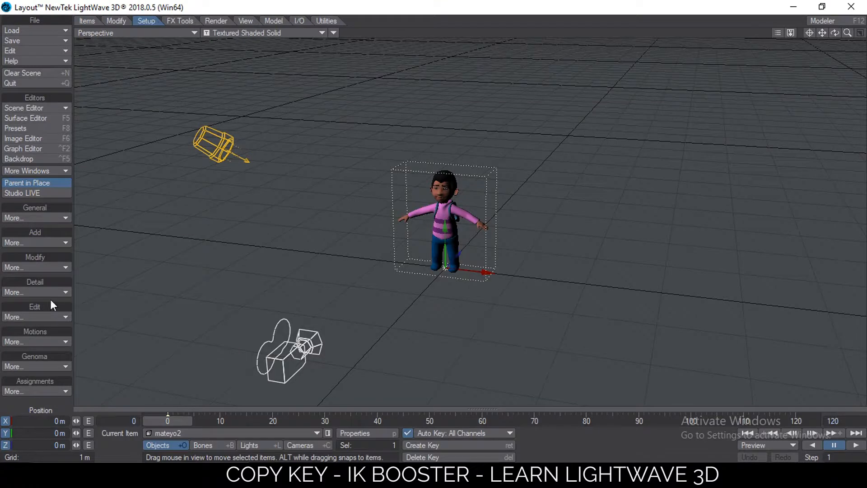
{"action": "left_click", "coordinate": [42, 242]}
{"action": "left_click", "coordinate": [46, 258]}
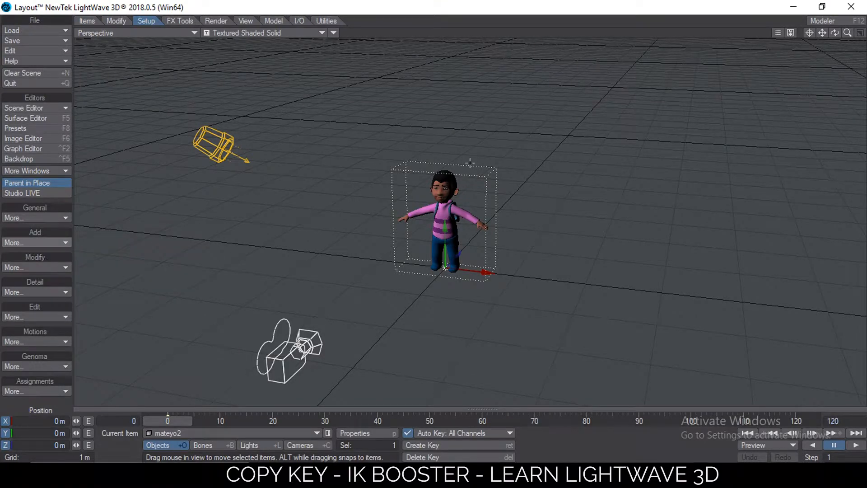
{"action": "scroll", "coordinate": [470, 156], "scroll_direction": "up", "scroll_amount": 7}
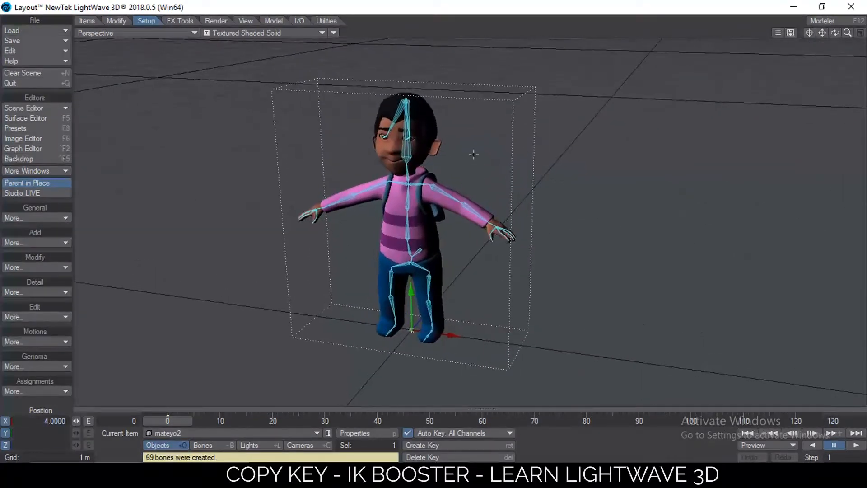
Activate the IK Boost Tool
{"action": "key", "text": "ctrl+b"}
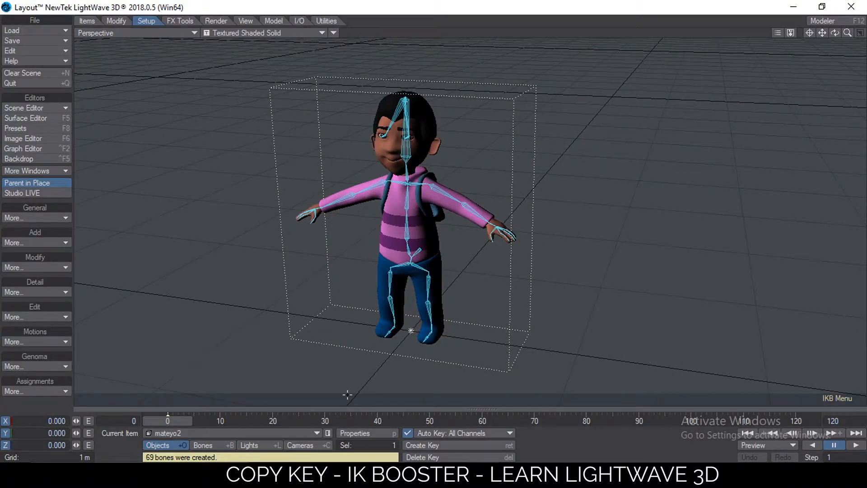
{"action": "left_click", "coordinate": [116, 19]}
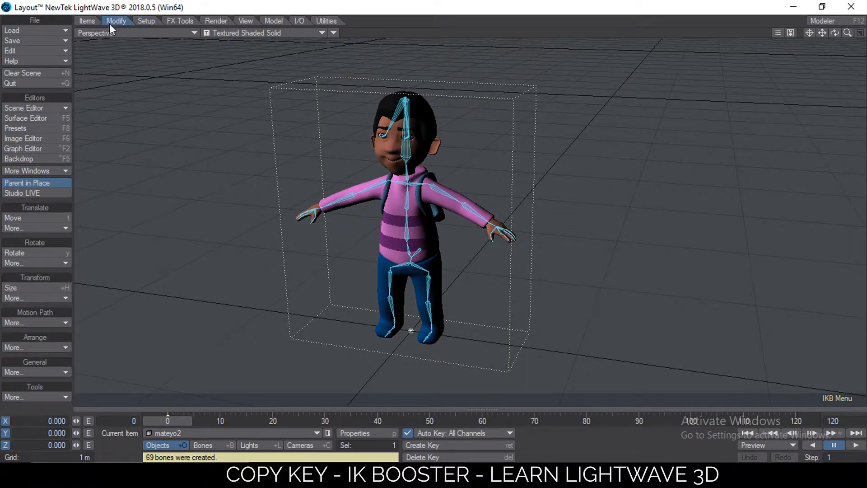
{"action": "left_click", "coordinate": [42, 396]}
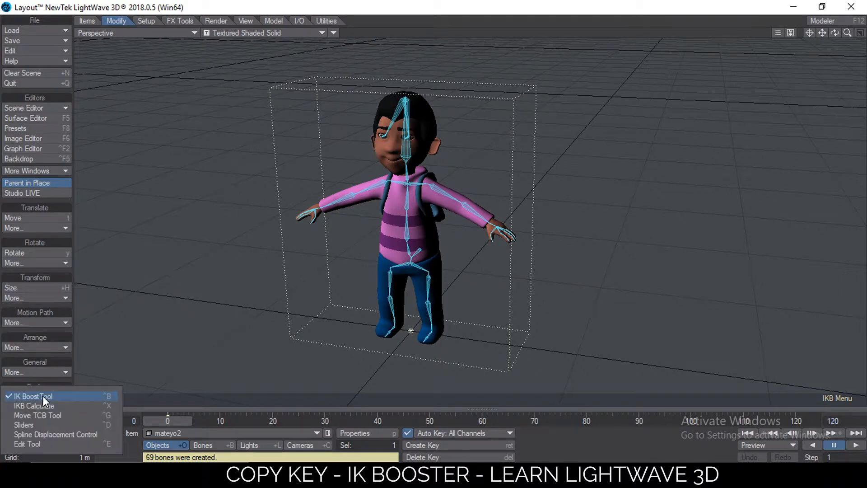
{"action": "left_click", "coordinate": [68, 396]}
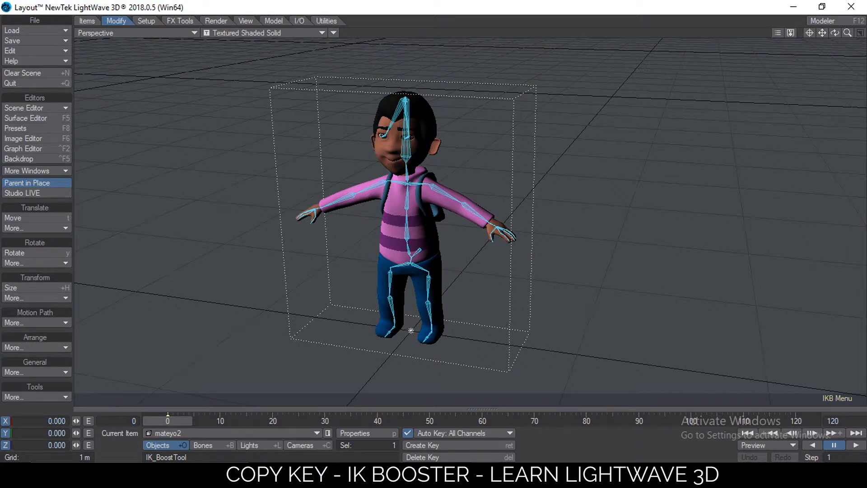
Apply IK_Booster to the mateyo2 object and expand its IK Booster timeline bar
{"action": "right_click", "coordinate": [410, 330]}
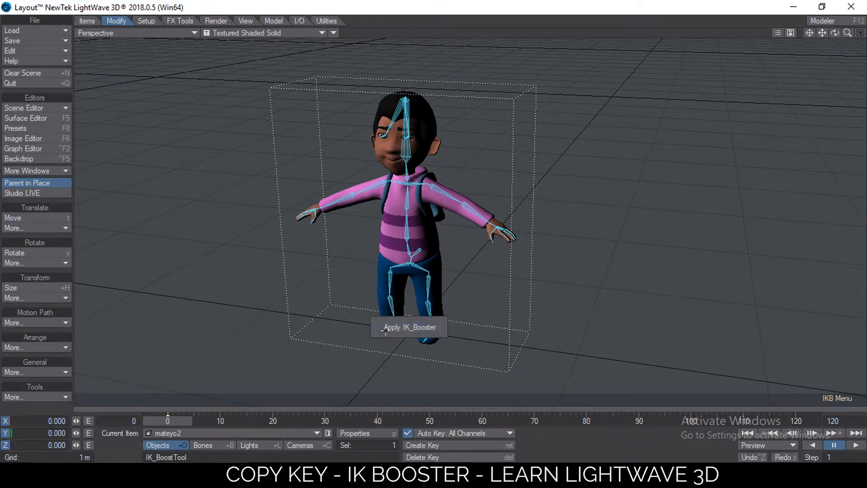
{"action": "left_click", "coordinate": [410, 327]}
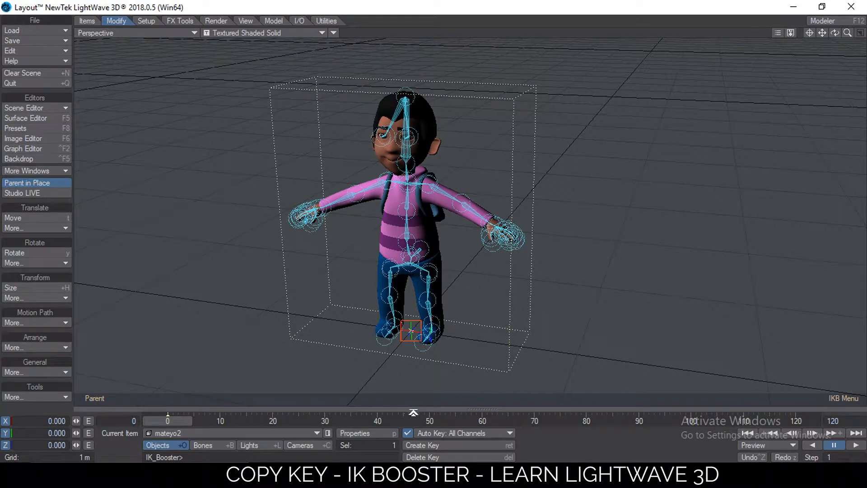
{"action": "left_click", "coordinate": [414, 412]}
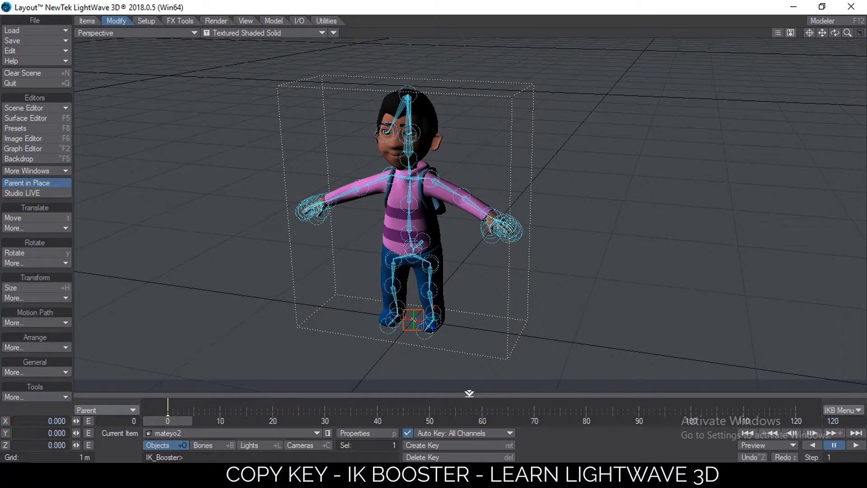
{"action": "left_click", "coordinate": [97, 411]}
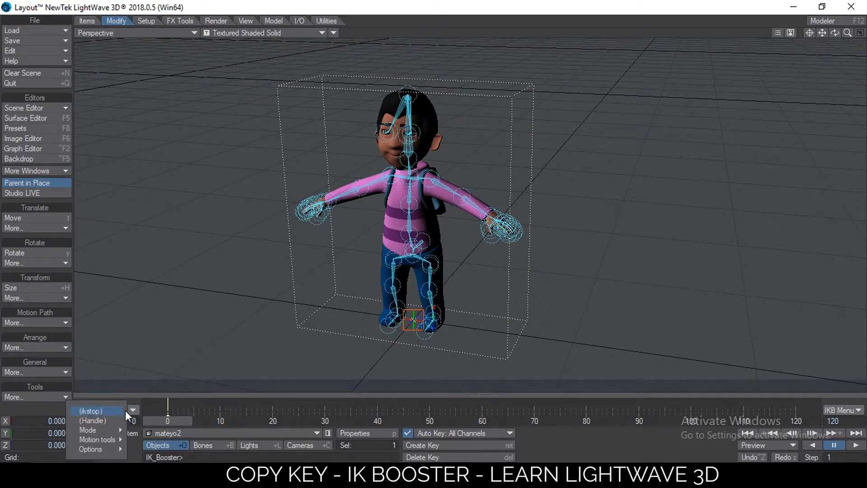
{"action": "right_click", "coordinate": [167, 404]}
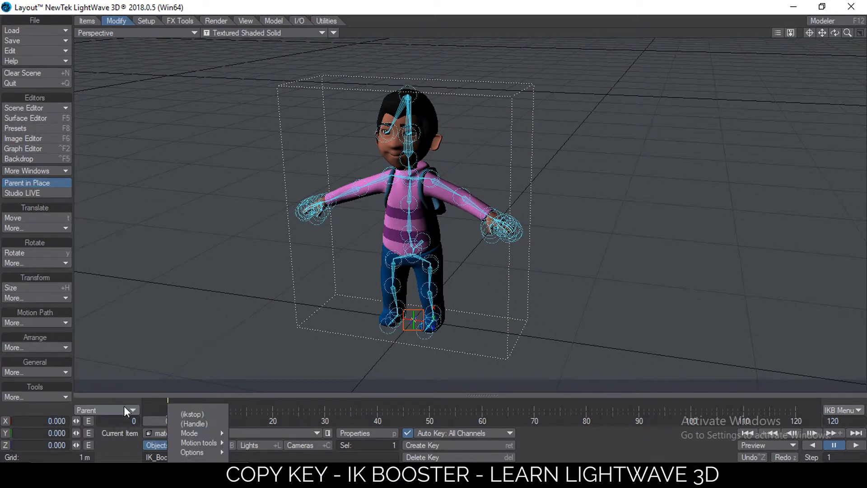
{"action": "left_click", "coordinate": [124, 392]}
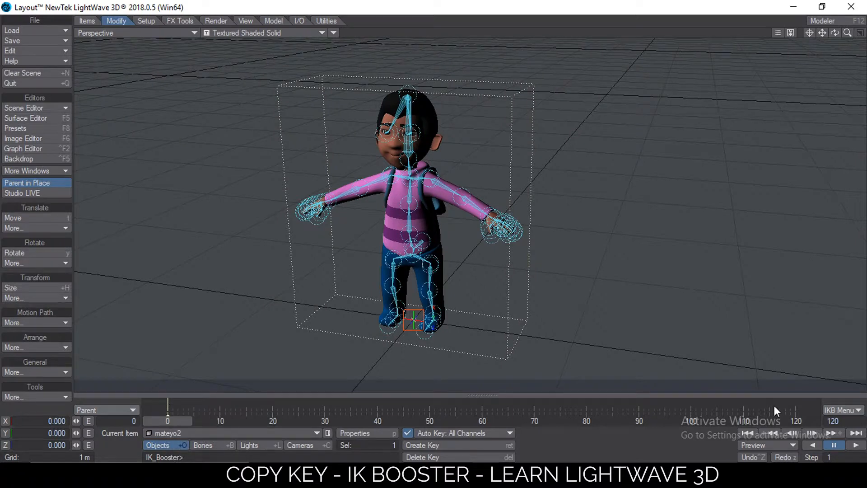
Open the IK Booster options and set the Controler Size to 0
{"action": "left_click", "coordinate": [833, 410]}
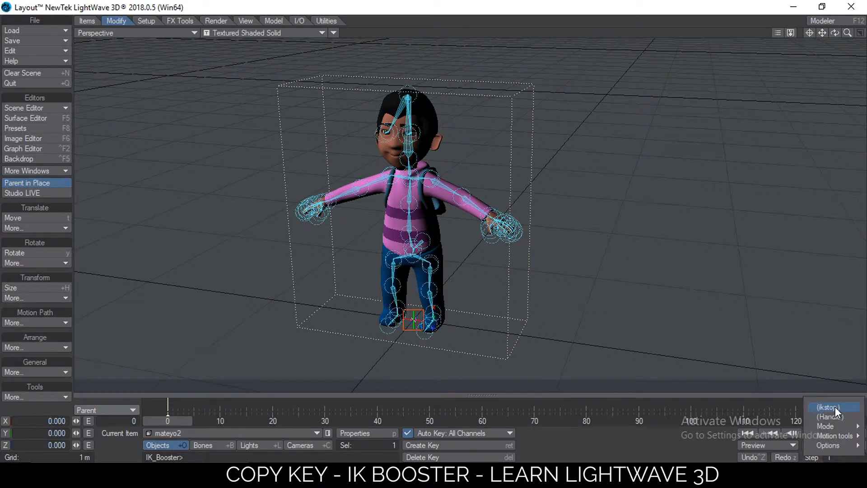
{"action": "mouse_move", "coordinate": [838, 445]}
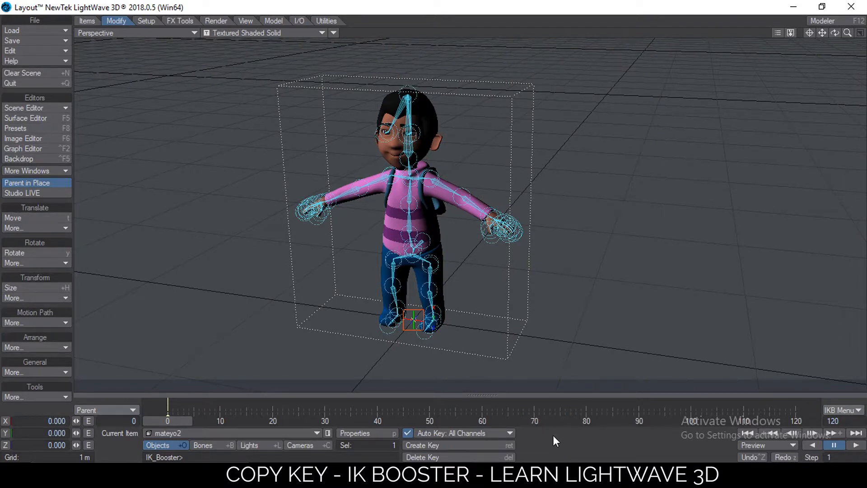
{"action": "left_click", "coordinate": [832, 407]}
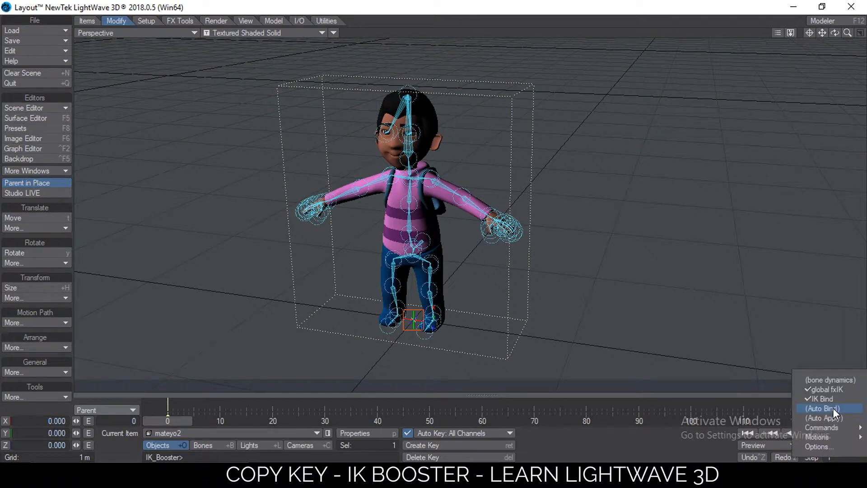
{"action": "left_click", "coordinate": [818, 447]}
{"action": "left_click", "coordinate": [181, 142]}
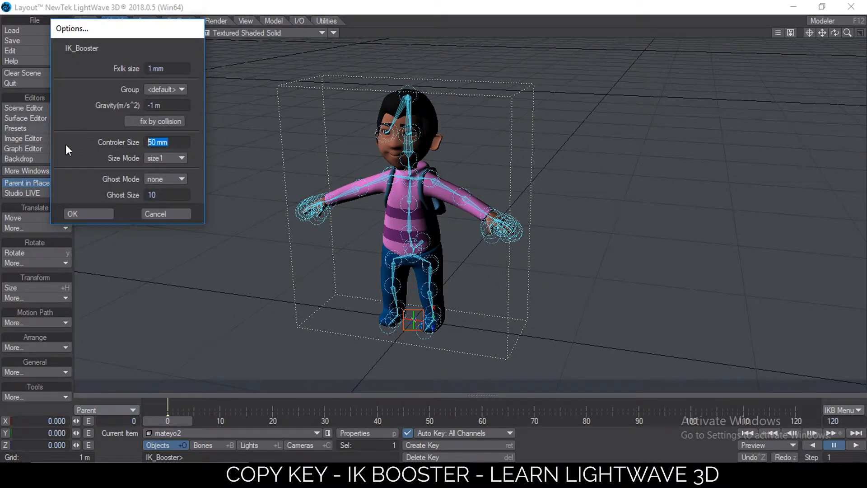
{"action": "type", "text": "0"}
{"action": "left_click", "coordinate": [98, 213]}
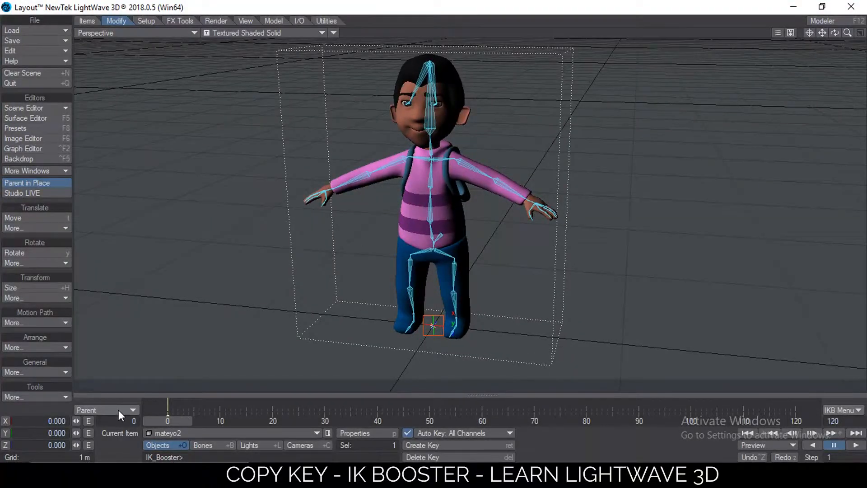
Set the IK Booster key scope from Parent to All item
{"action": "left_click", "coordinate": [118, 410]}
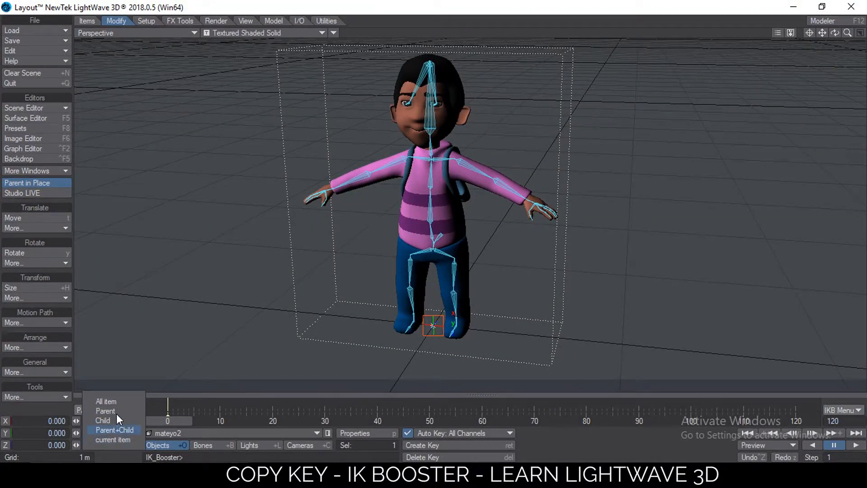
{"action": "left_click", "coordinate": [118, 403]}
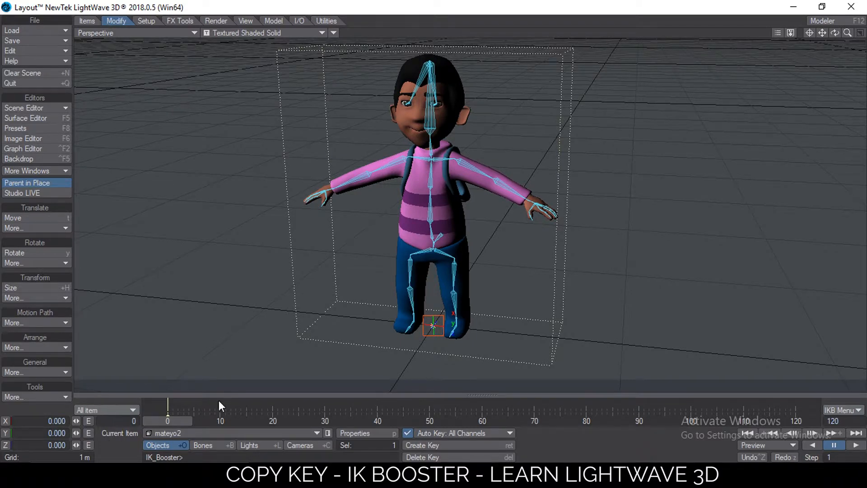
Select the left upper arm bone and set it as an ikstop
{"action": "left_click_drag", "start_coordinate": [479, 185], "coordinate": [513, 188], "text": "alt"}
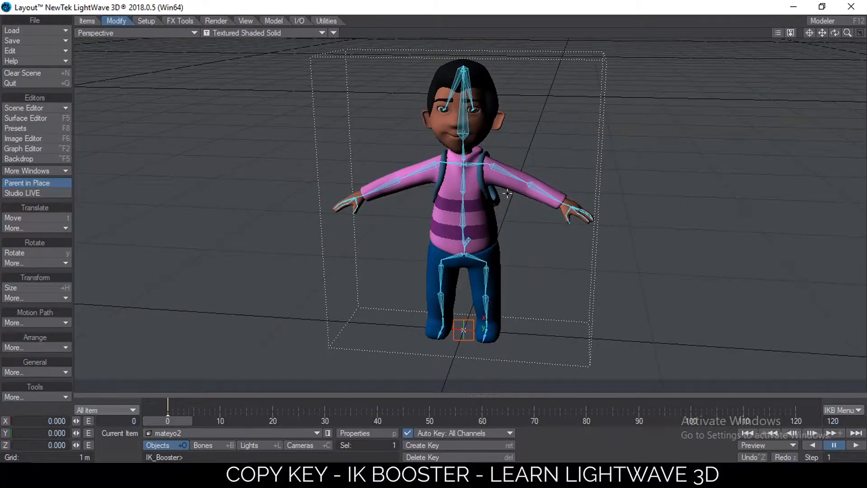
{"action": "left_click_drag", "start_coordinate": [511, 161], "coordinate": [513, 162], "text": "ctrl+alt"}
{"action": "left_click", "coordinate": [500, 144]}
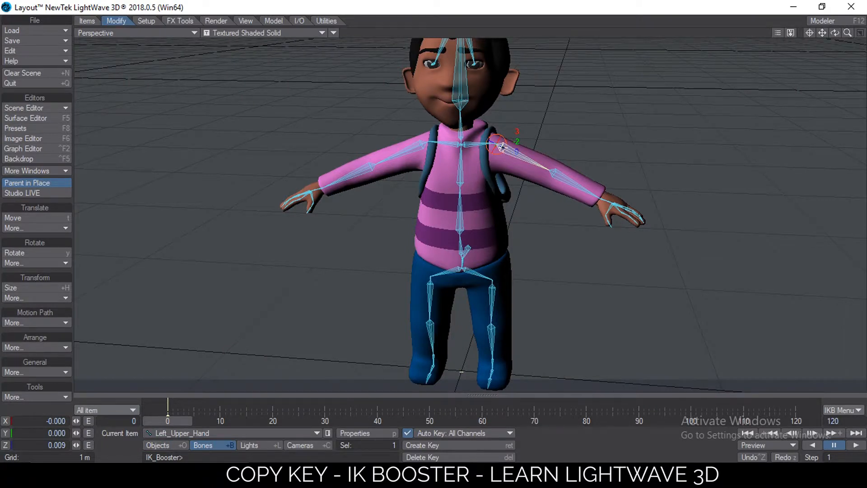
{"action": "left_click", "coordinate": [502, 147]}
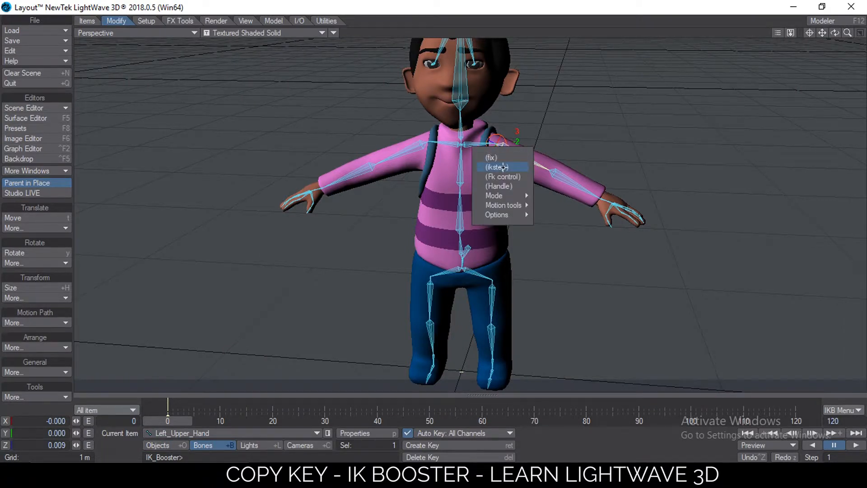
{"action": "left_click", "coordinate": [503, 167]}
Select the right upper arm bone and set it as an ikstop
{"action": "left_click", "coordinate": [422, 144]}
{"action": "right_click", "coordinate": [423, 143]}
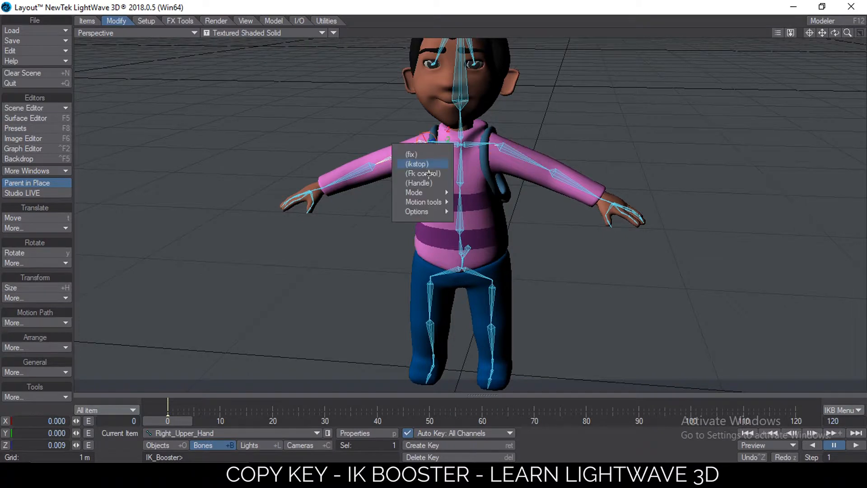
{"action": "left_click", "coordinate": [424, 164]}
Select the left upper leg bone and set it as an ikstop
{"action": "left_click", "coordinate": [489, 290]}
{"action": "right_click", "coordinate": [491, 291]}
{"action": "left_click", "coordinate": [487, 311]}
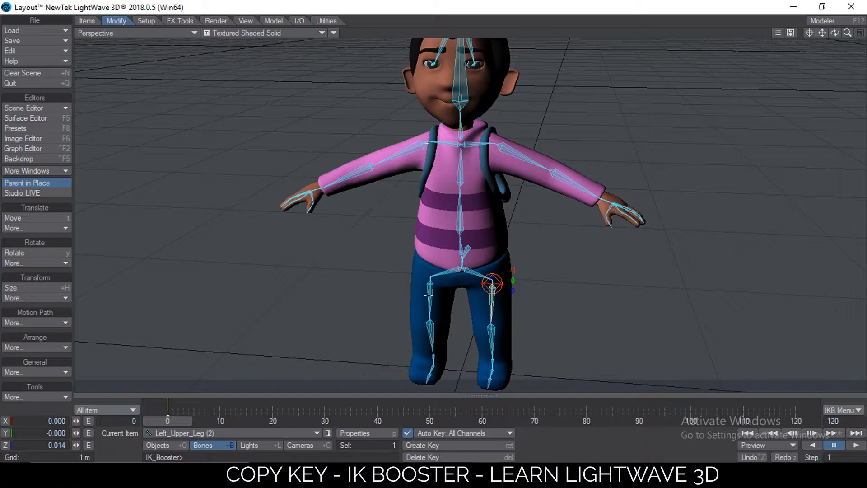
Select the right upper leg bone and set it as an ikstop
{"action": "left_click", "coordinate": [429, 277]}
{"action": "right_click", "coordinate": [429, 279]}
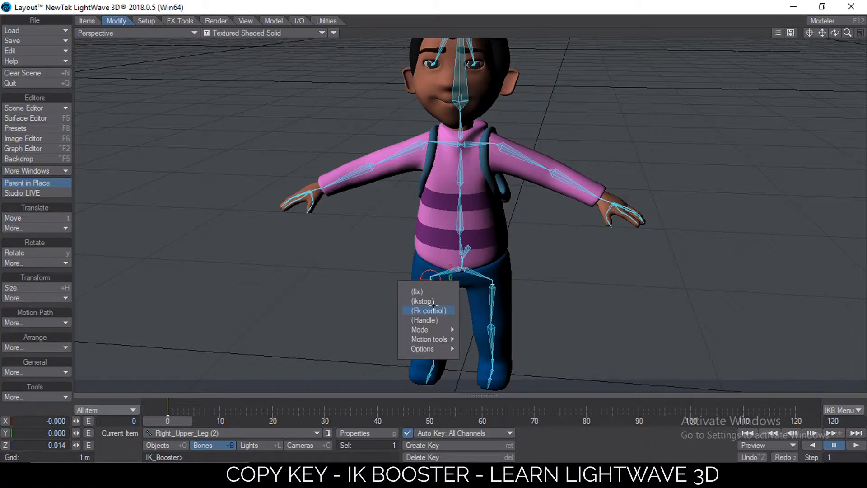
{"action": "left_click", "coordinate": [424, 301]}
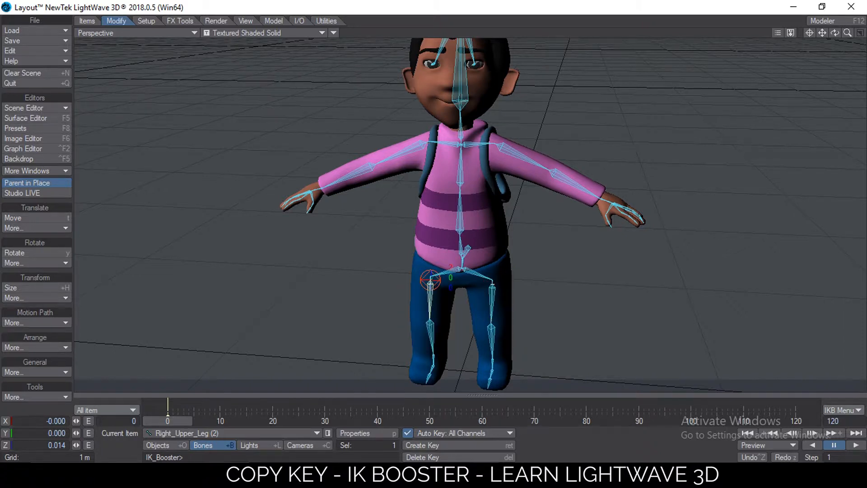
{"action": "left_click", "coordinate": [462, 144]}
{"action": "right_click", "coordinate": [464, 145]}
{"action": "left_click", "coordinate": [464, 150]}
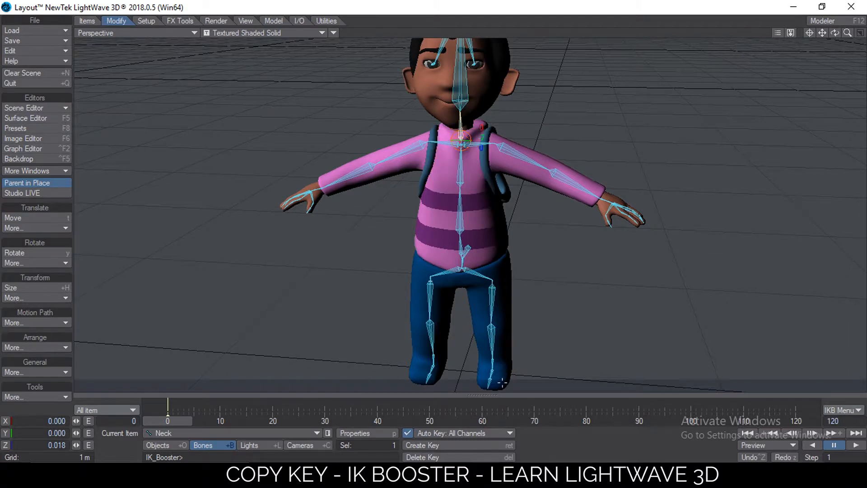
Select the left ankle bone and set it to fix
{"action": "left_click", "coordinate": [493, 359]}
{"action": "right_click", "coordinate": [493, 359]}
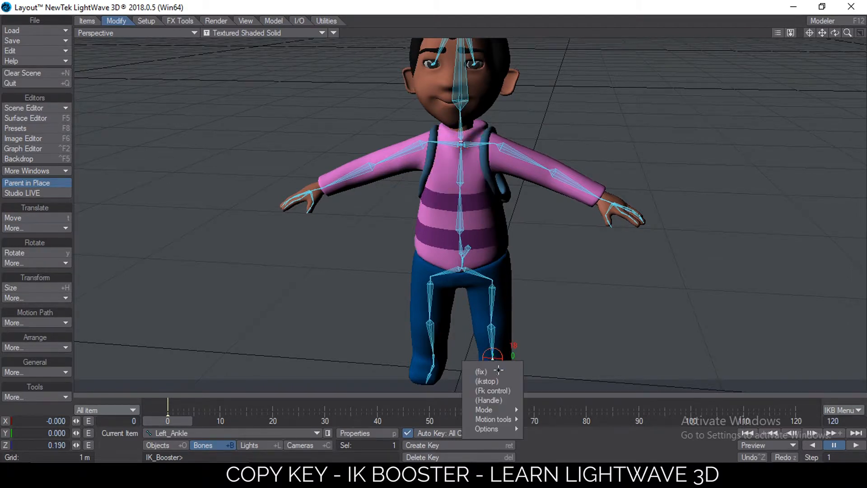
{"action": "left_click", "coordinate": [483, 365]}
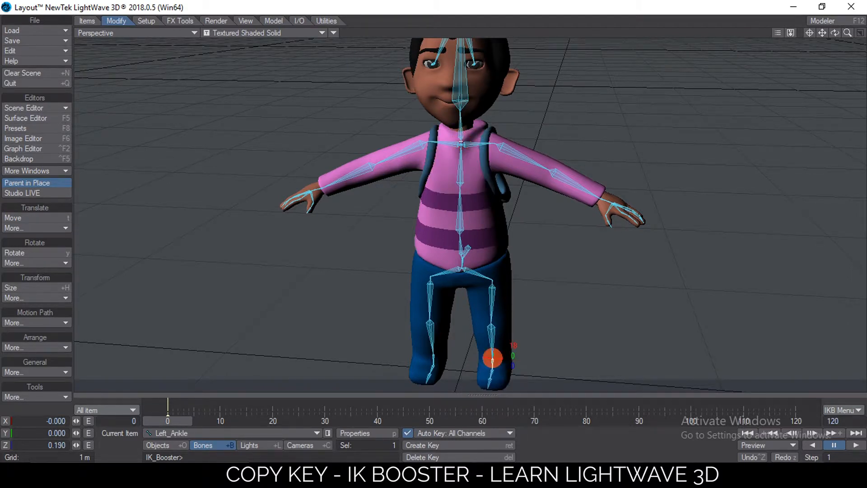
Select the right foot bone and set it to fix
{"action": "left_click", "coordinate": [433, 363]}
{"action": "right_click", "coordinate": [433, 363]}
{"action": "left_click", "coordinate": [420, 361]}
{"action": "right_click", "coordinate": [433, 363]}
{"action": "left_click", "coordinate": [417, 371]}
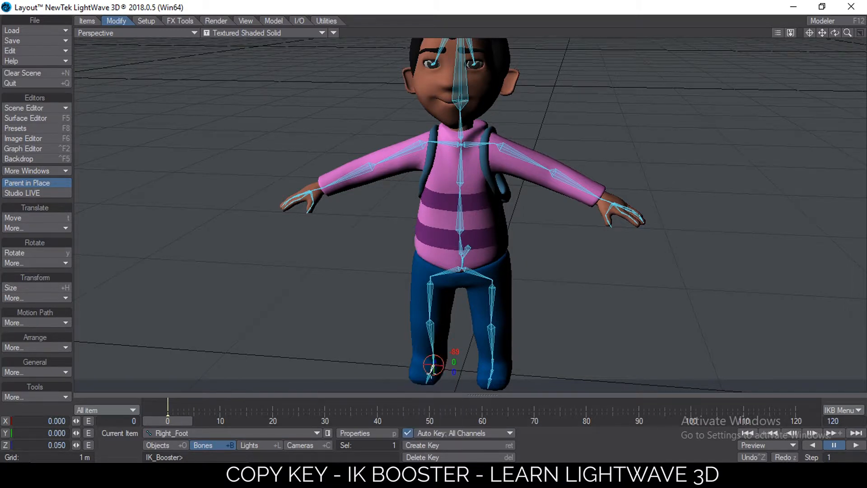
Select the left foot bone and set it to fix
{"action": "left_click", "coordinate": [488, 368]}
{"action": "right_click", "coordinate": [488, 368]}
{"action": "left_click", "coordinate": [488, 373]}
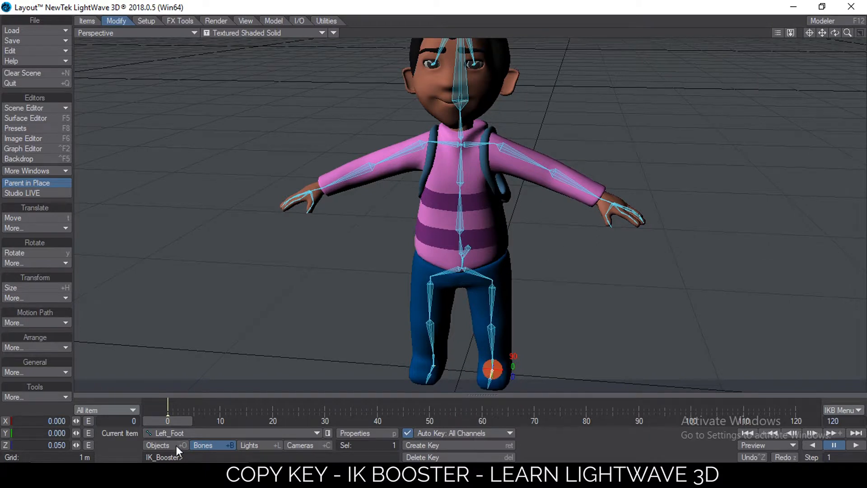
Go to frame 5, try dragging the COG bone, and undo that move
{"action": "left_click_drag", "start_coordinate": [185, 424], "coordinate": [210, 423]}
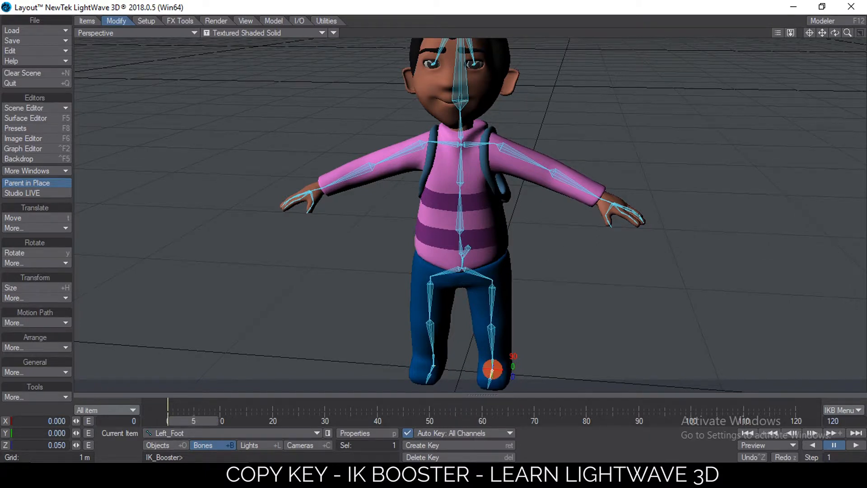
{"action": "mouse_move", "coordinate": [469, 246]}
{"action": "left_mouse_down"}
{"action": "mouse_move", "coordinate": [473, 259]}
{"action": "mouse_move", "coordinate": [462, 260]}
{"action": "mouse_move", "coordinate": [464, 245]}
{"action": "mouse_move", "coordinate": [452, 253]}
{"action": "left_mouse_up"}
{"action": "key", "text": "ctrl+z"}
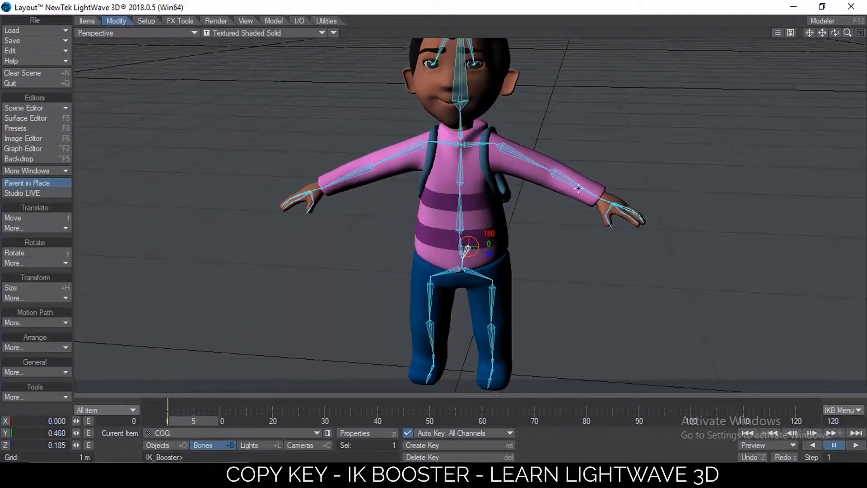
Try dragging each wrist out of place and undo both moves
{"action": "mouse_move", "coordinate": [600, 199]}
{"action": "left_mouse_down"}
{"action": "mouse_move", "coordinate": [589, 230]}
{"action": "mouse_move", "coordinate": [605, 203]}
{"action": "left_mouse_up"}
{"action": "key", "text": "ctrl+z"}
{"action": "left_click_drag", "start_coordinate": [322, 185], "coordinate": [289, 232]}
{"action": "key", "text": "ctrl+z"}
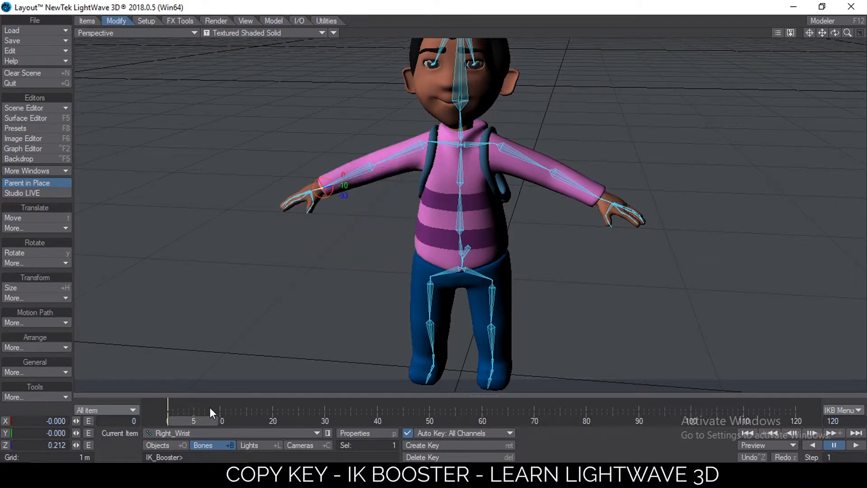
Go to frame 0 and lower the left arm to the character's side
{"action": "left_click_drag", "start_coordinate": [198, 419], "coordinate": [168, 420]}
{"action": "scroll", "coordinate": [505, 228], "scroll_direction": "down", "scroll_amount": 2}
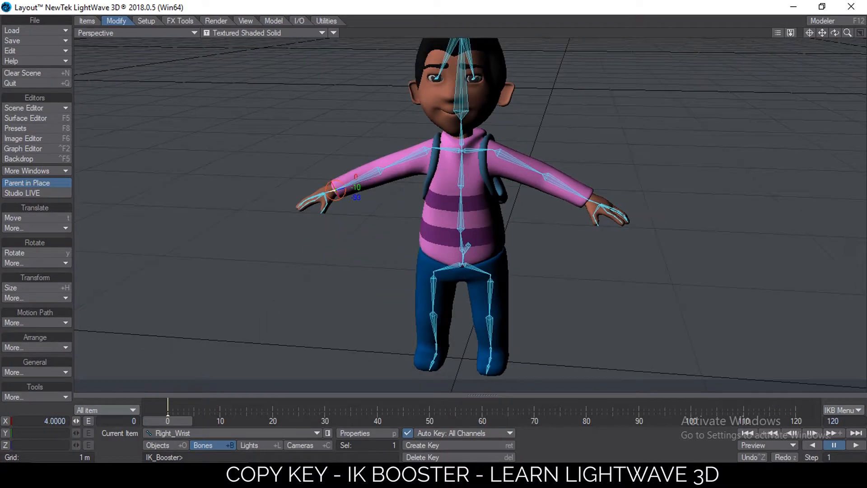
{"action": "left_click_drag", "start_coordinate": [532, 176], "coordinate": [570, 162], "text": "alt"}
{"action": "left_click_drag", "start_coordinate": [631, 157], "coordinate": [567, 208]}
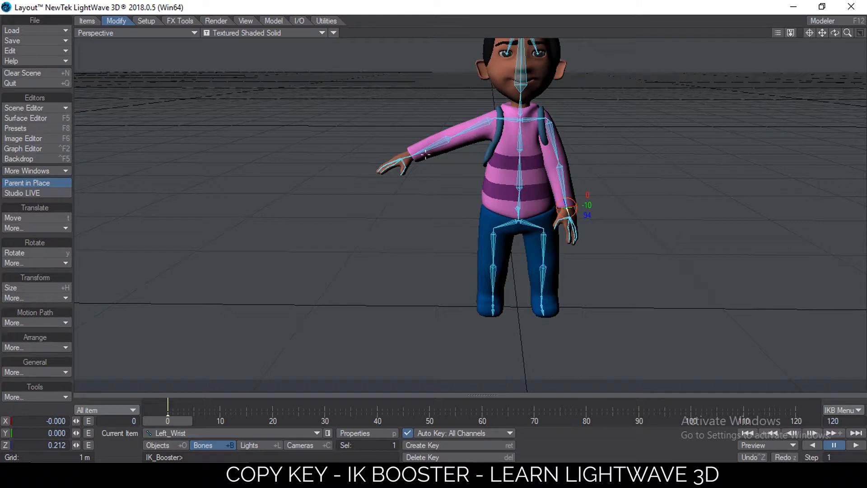
Lower the right arm to the character's side as well
{"action": "left_click_drag", "start_coordinate": [409, 157], "coordinate": [471, 208]}
{"action": "left_click_drag", "start_coordinate": [479, 108], "coordinate": [467, 181], "text": "alt"}
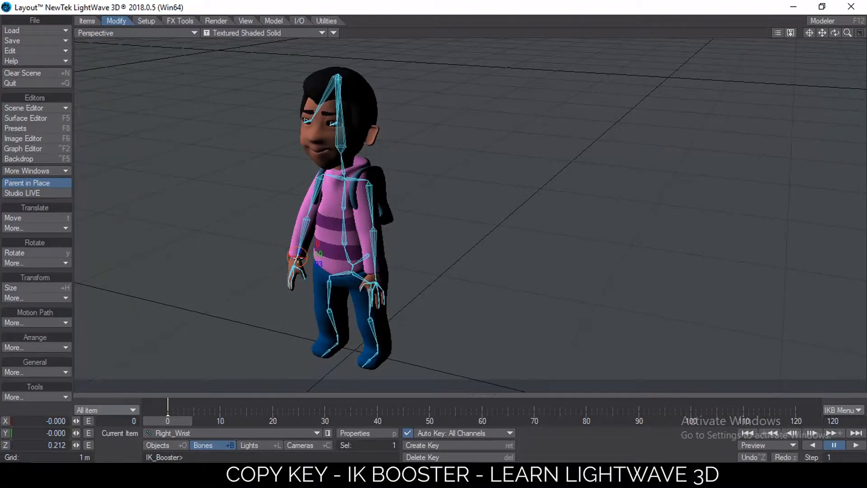
{"action": "left_click_drag", "start_coordinate": [297, 257], "coordinate": [389, 210]}
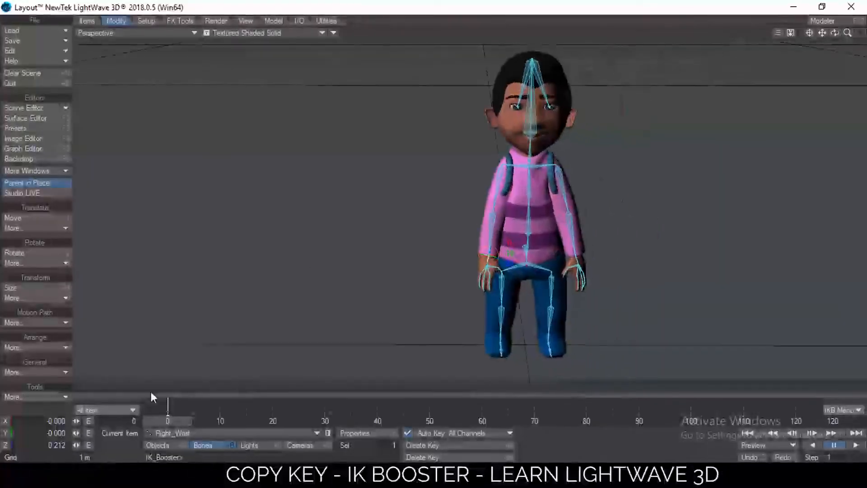
Make an IK Booster key for the current pose at frame 0
{"action": "right_click", "coordinate": [225, 403]}
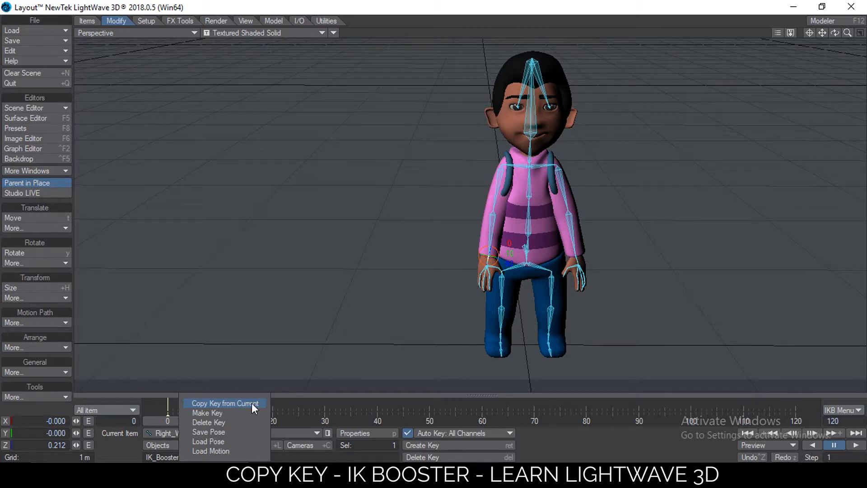
{"action": "left_click", "coordinate": [293, 414]}
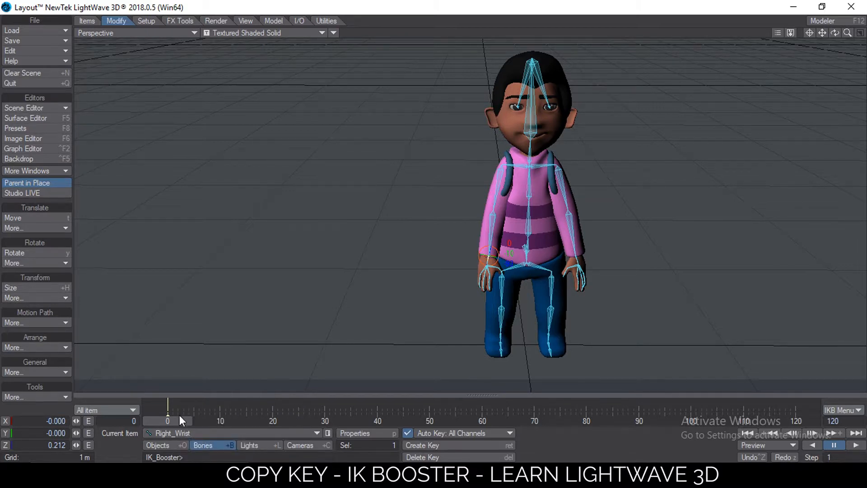
Go to frame 5 and raise the right arm forward by dragging the right wrist
{"action": "left_click_drag", "start_coordinate": [173, 421], "coordinate": [193, 421]}
{"action": "left_click_drag", "start_coordinate": [563, 256], "coordinate": [533, 271], "text": "alt"}
{"action": "left_click", "coordinate": [808, 34]}
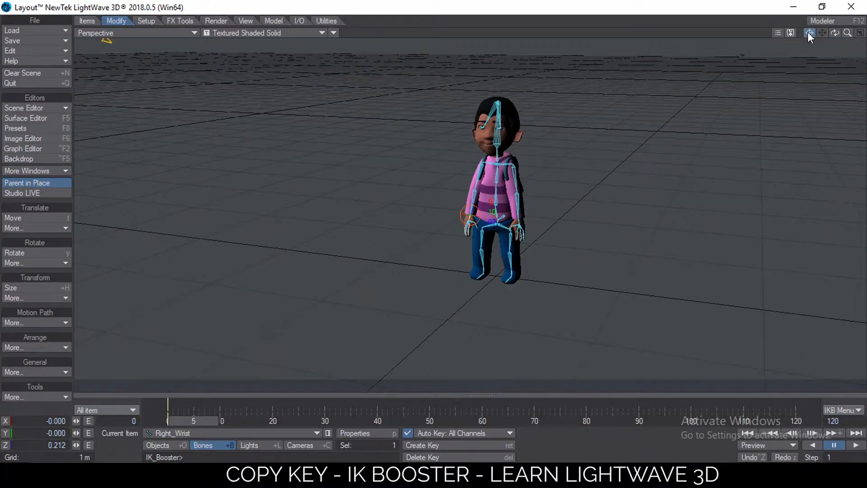
{"action": "mouse_move", "coordinate": [432, 244]}
{"action": "left_mouse_down", "text": "ctrl+alt"}
{"action": "mouse_move", "coordinate": [492, 246]}
{"action": "mouse_move", "coordinate": [472, 215]}
{"action": "mouse_move", "coordinate": [434, 190]}
{"action": "mouse_move", "coordinate": [426, 158]}
{"action": "mouse_move", "coordinate": [497, 133]}
{"action": "mouse_move", "coordinate": [463, 150]}
{"action": "left_mouse_up", "text": "ctrl+alt"}
{"action": "scroll", "coordinate": [483, 141], "scroll_direction": "up", "scroll_amount": 3}
{"action": "left_click_drag", "start_coordinate": [408, 163], "coordinate": [397, 157], "text": "alt"}
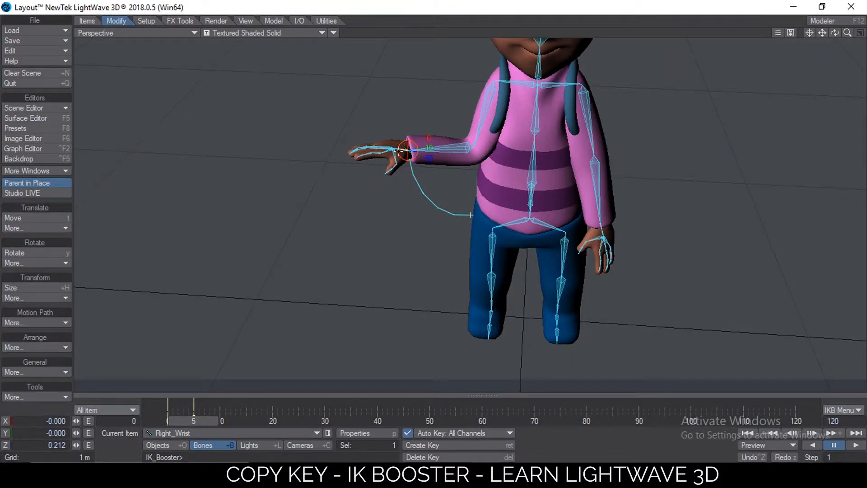
Set the right wrist to fix and bend the right elbow
{"action": "right_click", "coordinate": [405, 149]}
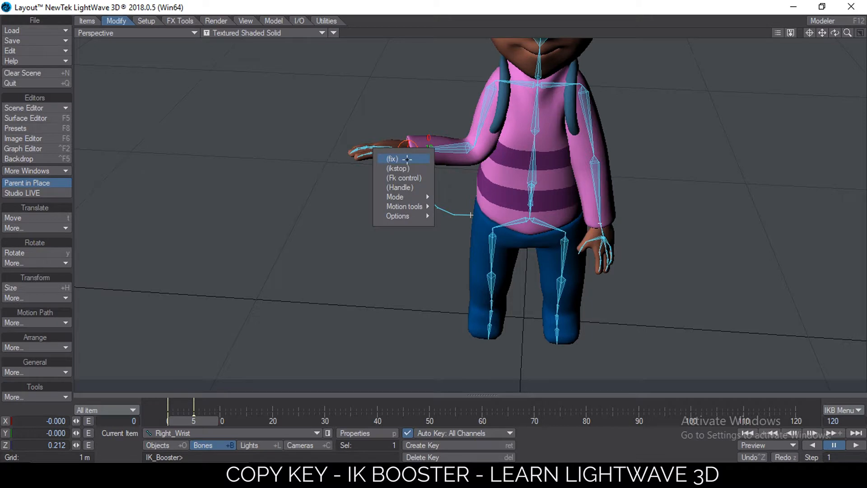
{"action": "left_click", "coordinate": [397, 158]}
{"action": "mouse_move", "coordinate": [475, 150]}
{"action": "left_mouse_down"}
{"action": "mouse_move", "coordinate": [438, 110]}
{"action": "mouse_move", "coordinate": [478, 153]}
{"action": "left_mouse_up"}
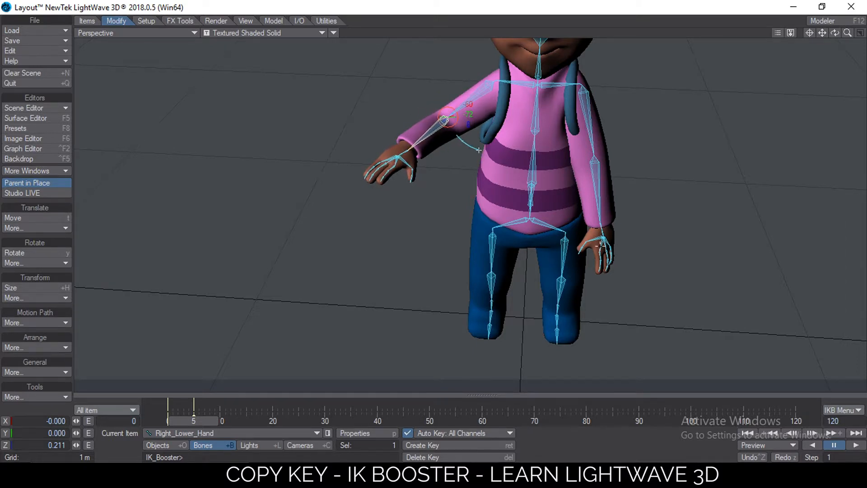
{"action": "left_click", "coordinate": [406, 150]}
{"action": "left_click", "coordinate": [397, 159]}
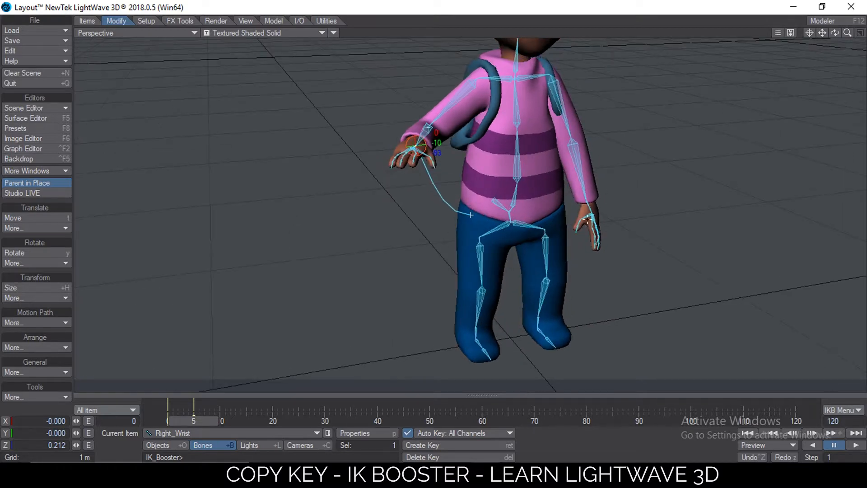
Raise the left wrist, set it to fix, and bend the left elbow
{"action": "left_click", "coordinate": [585, 200]}
{"action": "left_click_drag", "start_coordinate": [613, 180], "coordinate": [622, 135]}
{"action": "right_click", "coordinate": [624, 132]}
{"action": "left_click", "coordinate": [625, 141]}
{"action": "left_click", "coordinate": [556, 141]}
{"action": "left_click_drag", "start_coordinate": [560, 120], "coordinate": [610, 129], "text": "alt"}
{"action": "left_click_drag", "start_coordinate": [585, 158], "coordinate": [595, 159]}
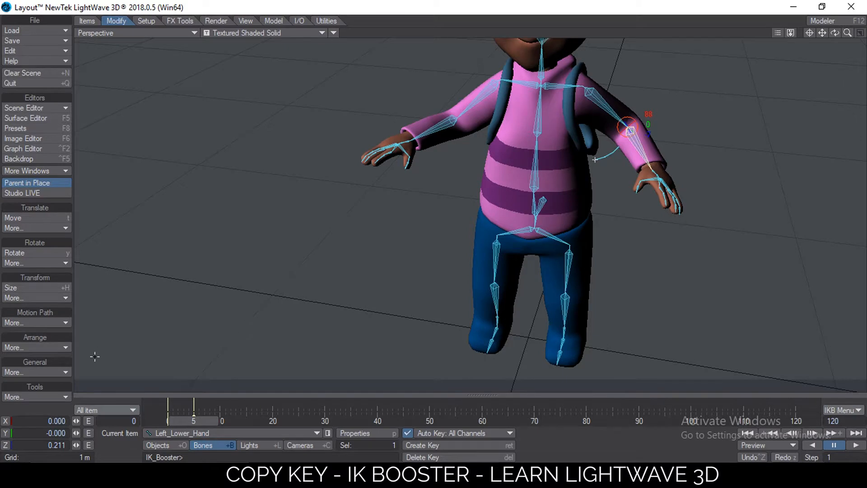
Go to frame 20 and create a motion key at 20 for all items
{"action": "mouse_move", "coordinate": [197, 413]}
{"action": "left_mouse_down"}
{"action": "mouse_move", "coordinate": [168, 415]}
{"action": "mouse_move", "coordinate": [194, 415]}
{"action": "left_mouse_up"}
{"action": "left_click_drag", "start_coordinate": [352, 276], "coordinate": [610, 192], "text": "alt"}
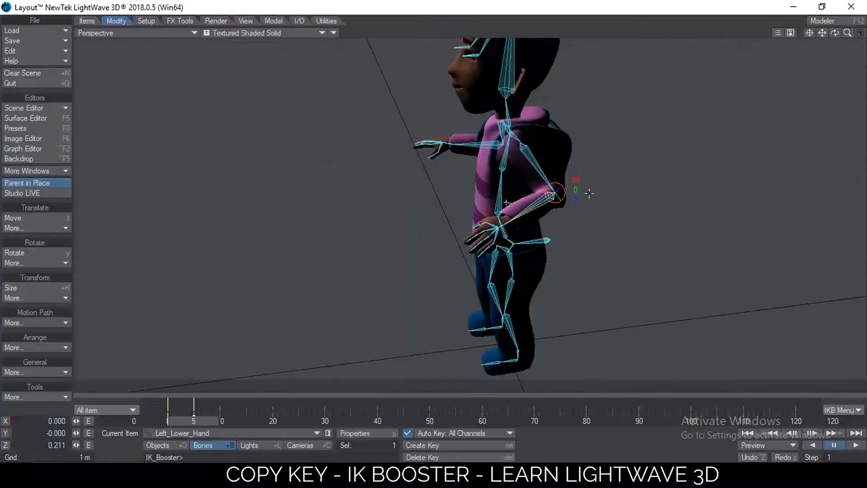
{"action": "left_click_drag", "start_coordinate": [507, 223], "coordinate": [245, 367]}
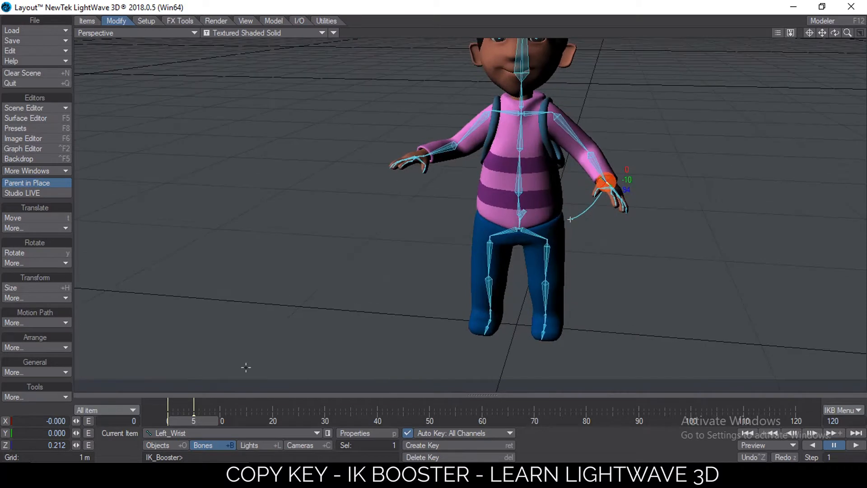
{"action": "left_click_drag", "start_coordinate": [190, 418], "coordinate": [273, 420]}
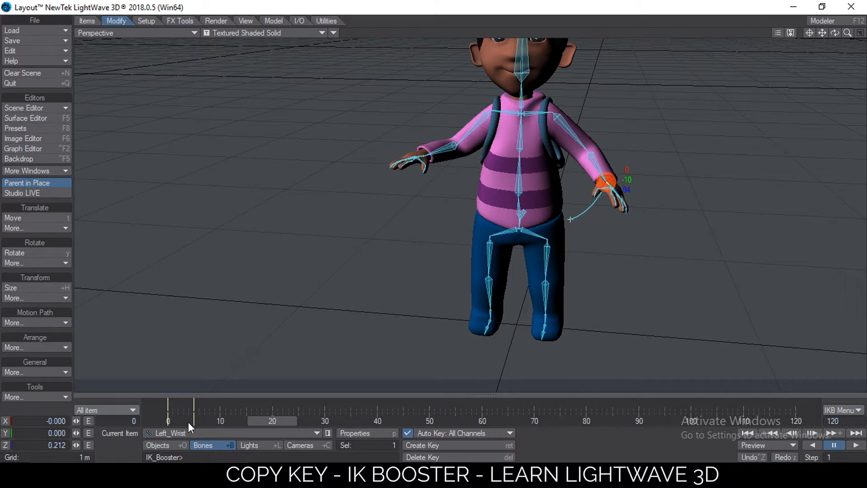
{"action": "left_click", "coordinate": [106, 410]}
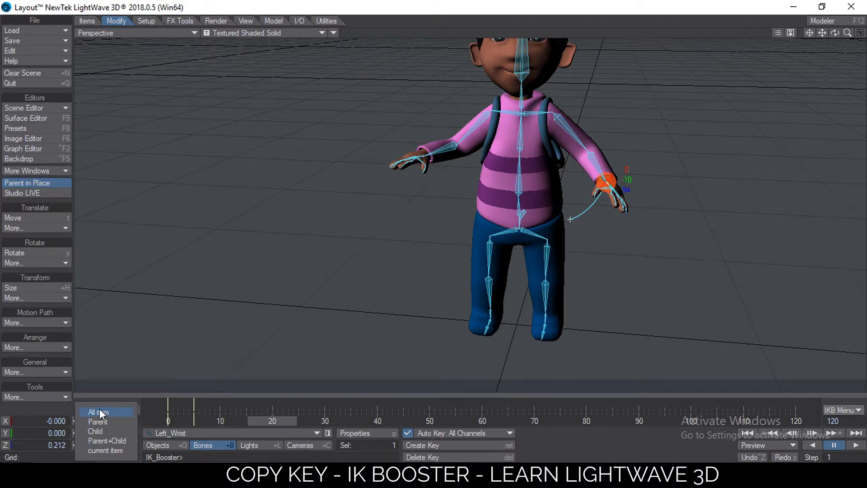
{"action": "left_click", "coordinate": [100, 411]}
{"action": "key", "text": "Return"}
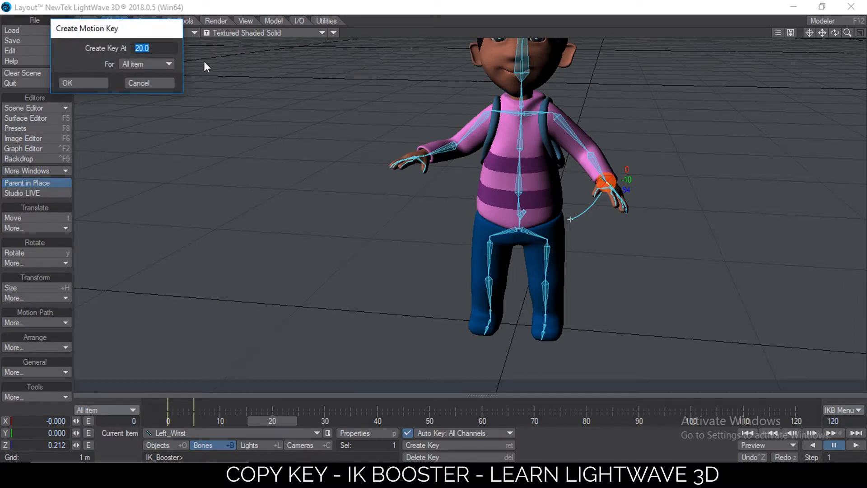
{"action": "left_click_drag", "start_coordinate": [104, 31], "coordinate": [224, 80]}
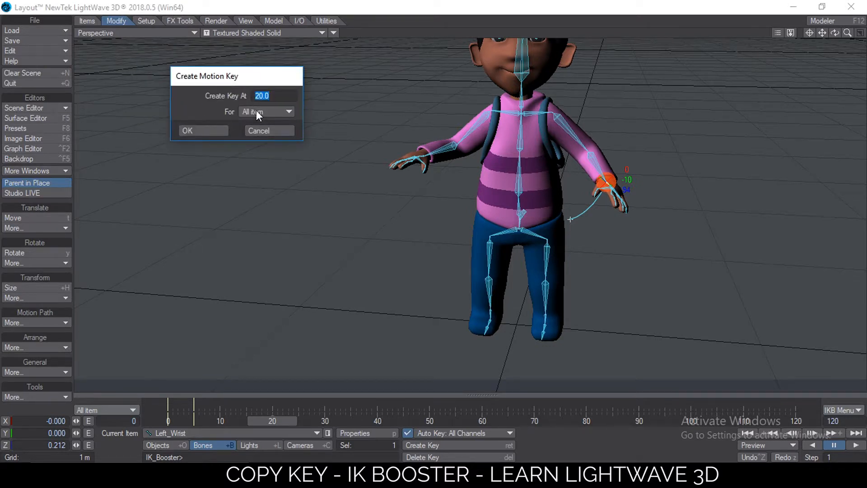
{"action": "left_click", "coordinate": [226, 132]}
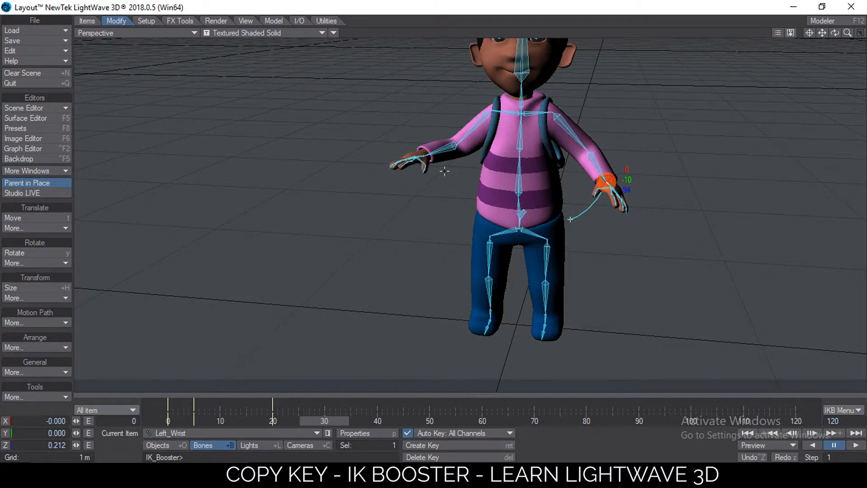
Lower both arms back down to the character's sides at frame 30
{"action": "left_click_drag", "start_coordinate": [834, 32], "coordinate": [792, 22]}
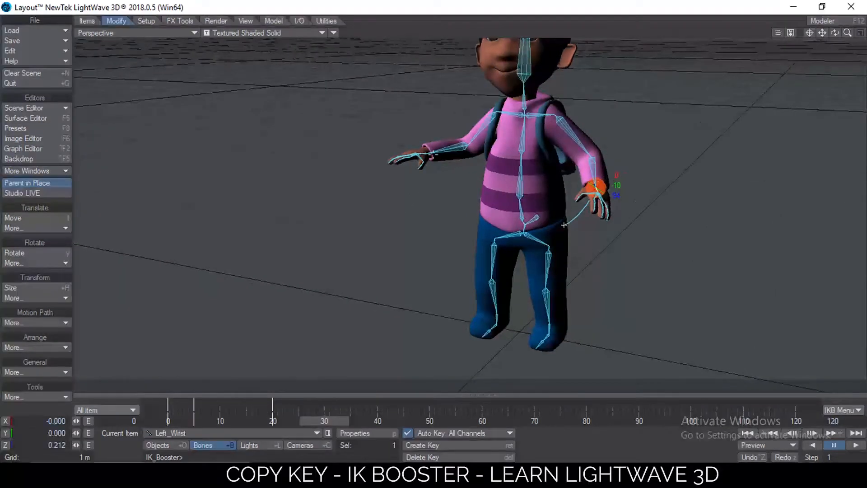
{"action": "left_click_drag", "start_coordinate": [426, 154], "coordinate": [477, 200]}
{"action": "left_click_drag", "start_coordinate": [559, 149], "coordinate": [535, 180], "text": "alt"}
{"action": "left_click_drag", "start_coordinate": [589, 164], "coordinate": [549, 207]}
{"action": "left_click_drag", "start_coordinate": [567, 178], "coordinate": [314, 367], "text": "alt"}
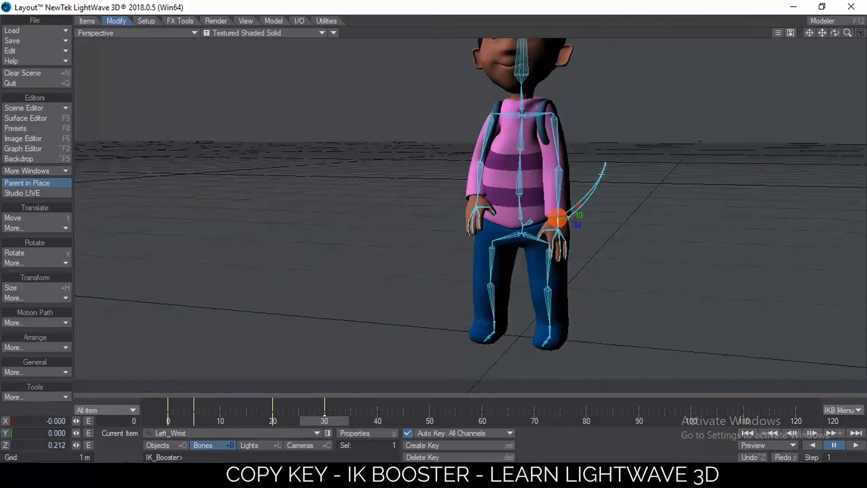
Return to frame 0 and copy its key from current to frame 30
{"action": "left_click", "coordinate": [175, 418]}
{"action": "mouse_move", "coordinate": [173, 416]}
{"action": "left_mouse_down"}
{"action": "mouse_move", "coordinate": [267, 416]}
{"action": "mouse_move", "coordinate": [168, 416]}
{"action": "left_mouse_up"}
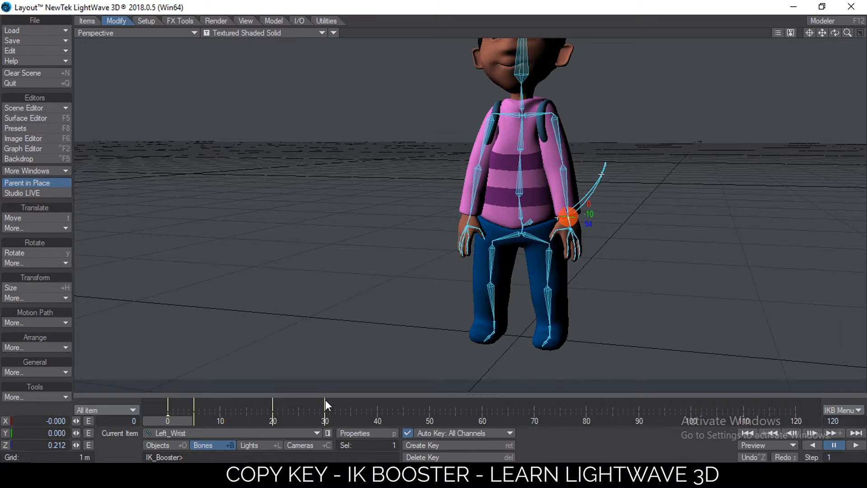
{"action": "right_click", "coordinate": [325, 400]}
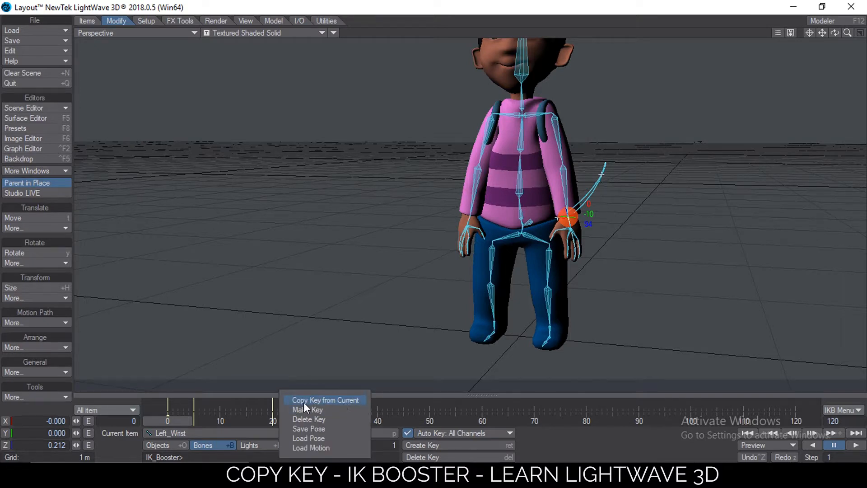
{"action": "left_click", "coordinate": [332, 402]}
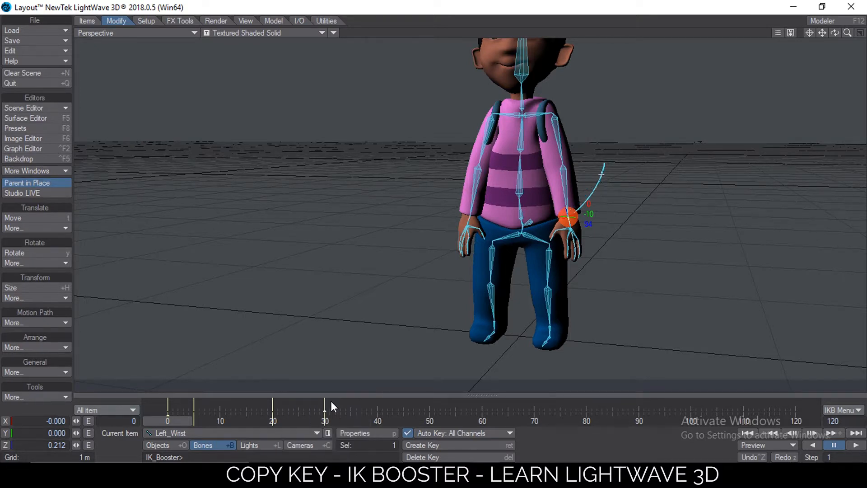
{"action": "left_click_drag", "start_coordinate": [168, 420], "coordinate": [324, 420]}
{"action": "right_click", "coordinate": [481, 405]}
{"action": "left_click_drag", "start_coordinate": [345, 406], "coordinate": [258, 406]}
{"action": "right_click", "coordinate": [412, 402]}
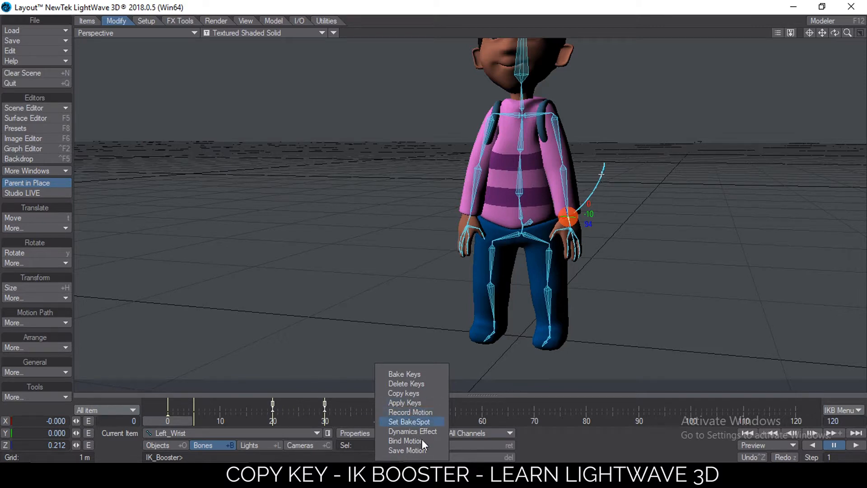
{"action": "left_click", "coordinate": [355, 404]}
{"action": "left_click", "coordinate": [414, 406]}
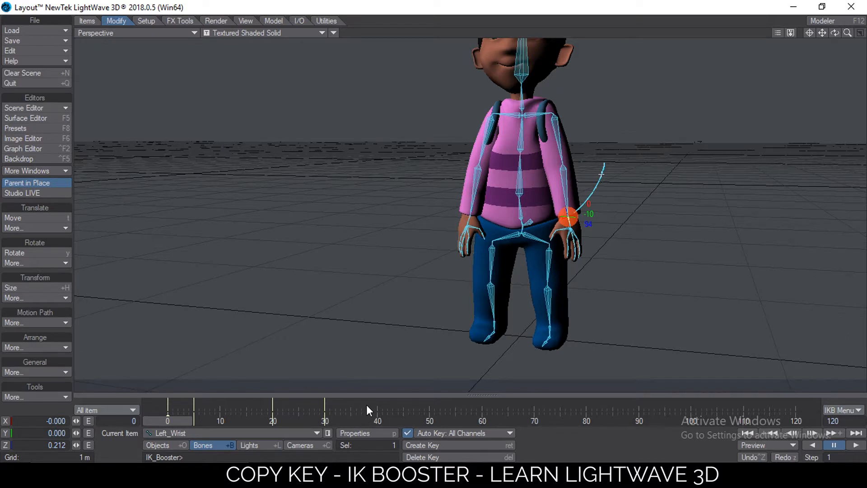
{"action": "right_click", "coordinate": [378, 405]}
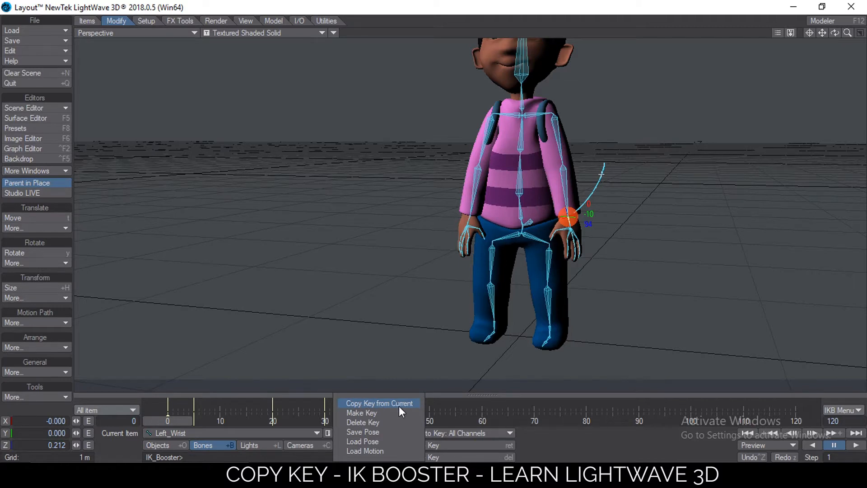
{"action": "left_click", "coordinate": [439, 414]}
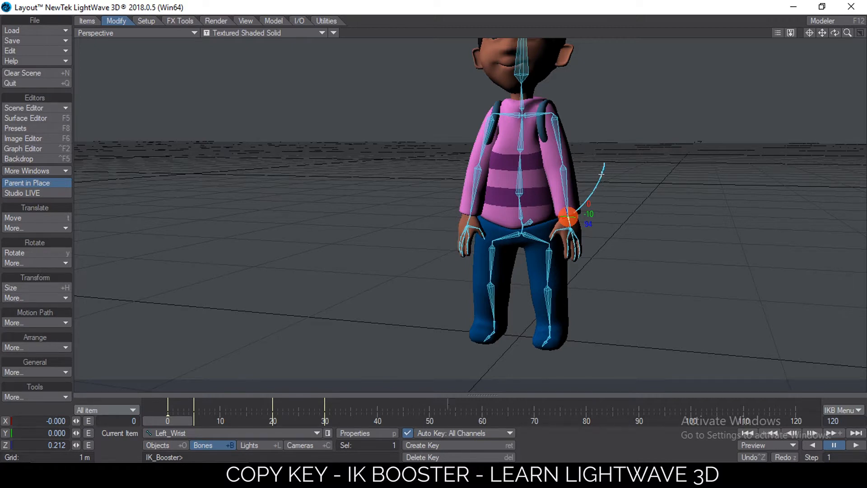
{"action": "right_click", "coordinate": [327, 404]}
{"action": "left_click", "coordinate": [377, 421]}
Try copying the current key to frame 50
{"action": "right_click", "coordinate": [428, 403]}
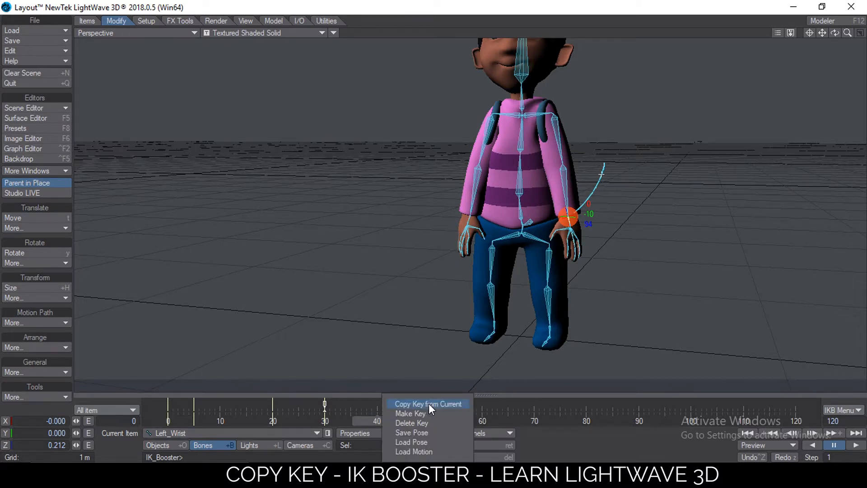
{"action": "left_click", "coordinate": [429, 405]}
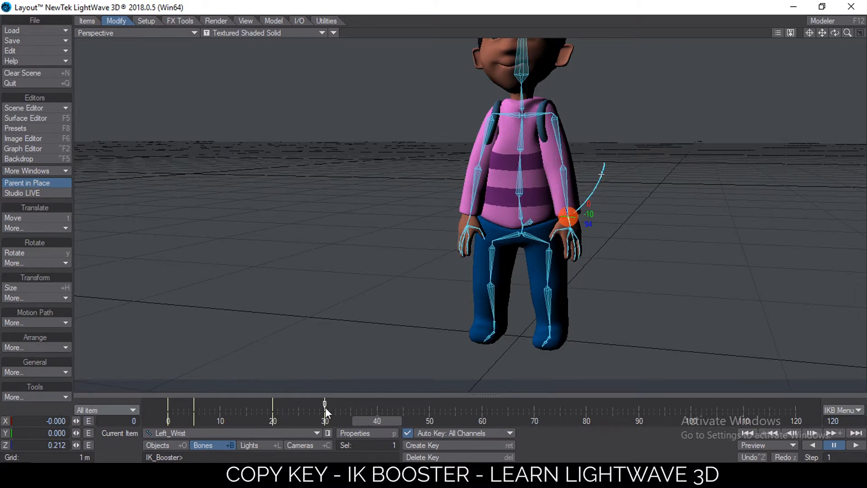
{"action": "left_click", "coordinate": [397, 408]}
{"action": "left_click_drag", "start_coordinate": [366, 419], "coordinate": [429, 420]}
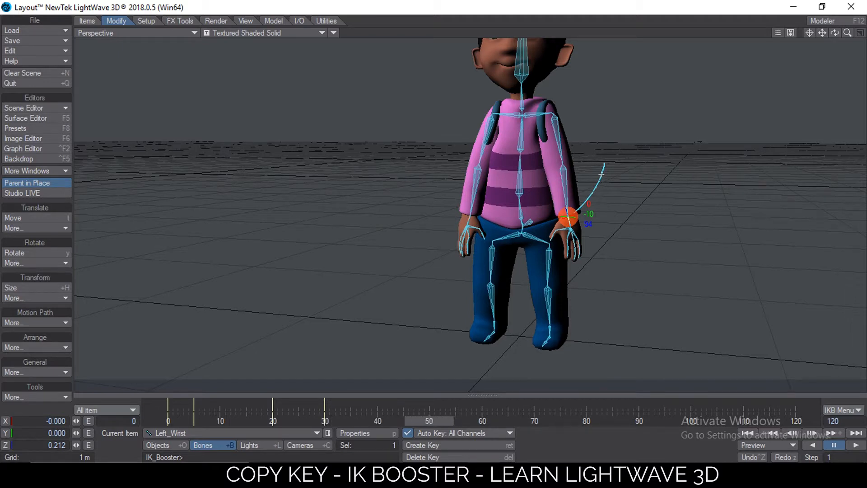
Go to frame 30 and copy its key from current to frame 50
{"action": "left_click", "coordinate": [324, 418]}
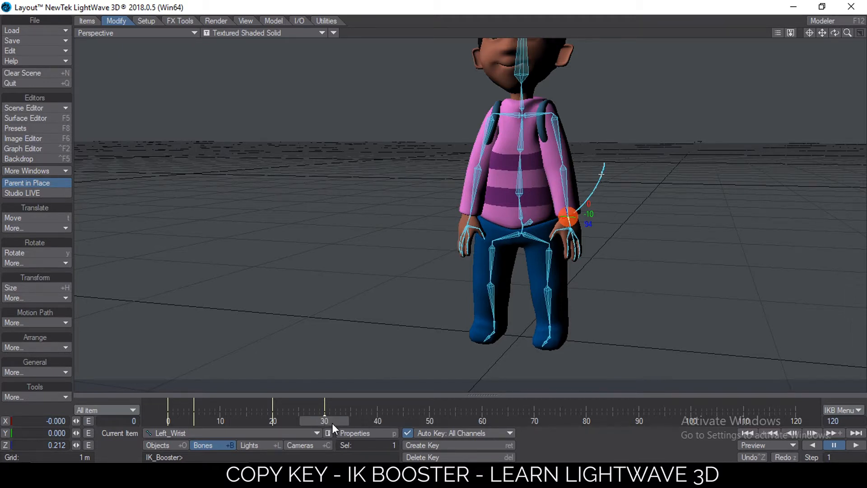
{"action": "right_click", "coordinate": [430, 404]}
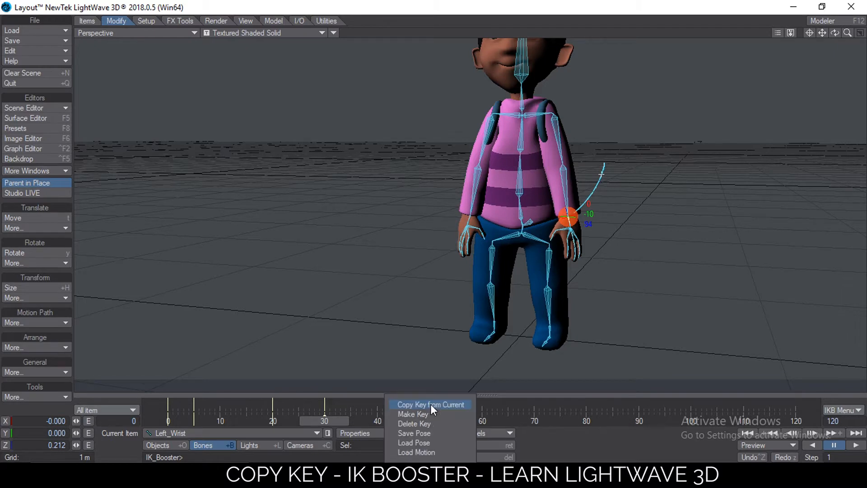
{"action": "left_click", "coordinate": [430, 404]}
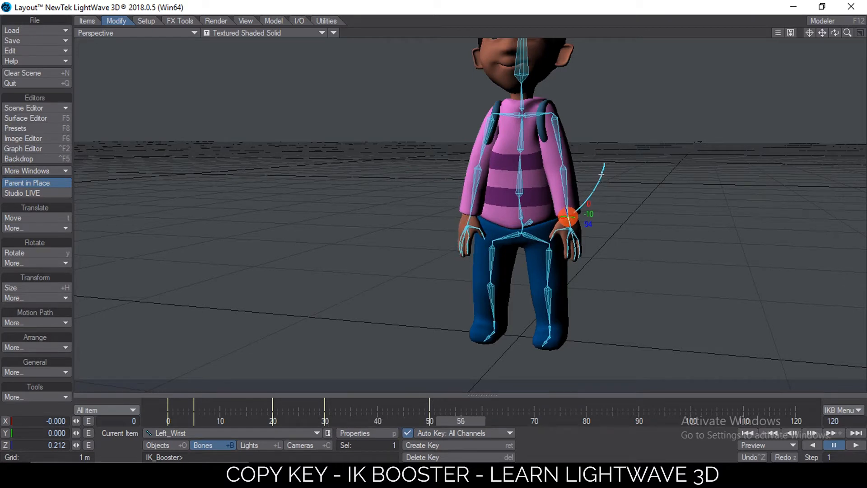
Go to frame 5 and copy its key from current to frame 60
{"action": "left_click", "coordinate": [195, 421]}
{"action": "mouse_move", "coordinate": [193, 421]}
{"action": "left_mouse_down"}
{"action": "mouse_move", "coordinate": [184, 421]}
{"action": "mouse_move", "coordinate": [193, 421]}
{"action": "left_mouse_up"}
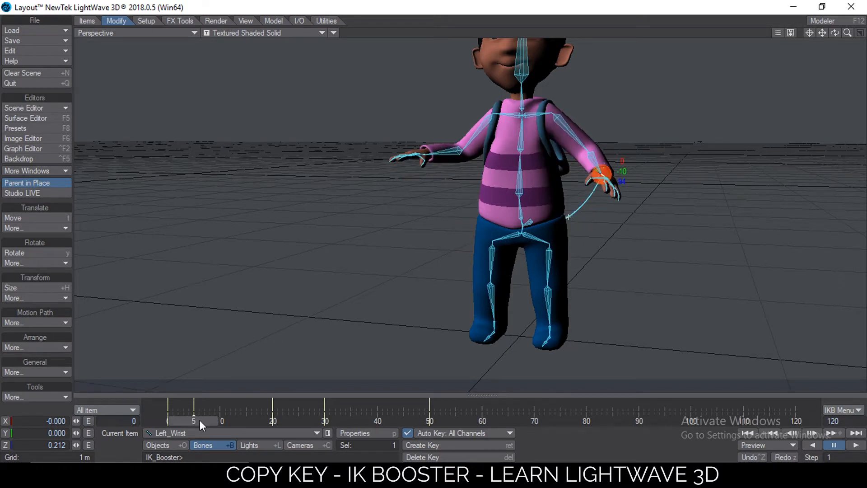
{"action": "right_click", "coordinate": [482, 406]}
{"action": "left_click", "coordinate": [481, 398]}
{"action": "left_click_drag", "start_coordinate": [429, 420], "coordinate": [482, 420]}
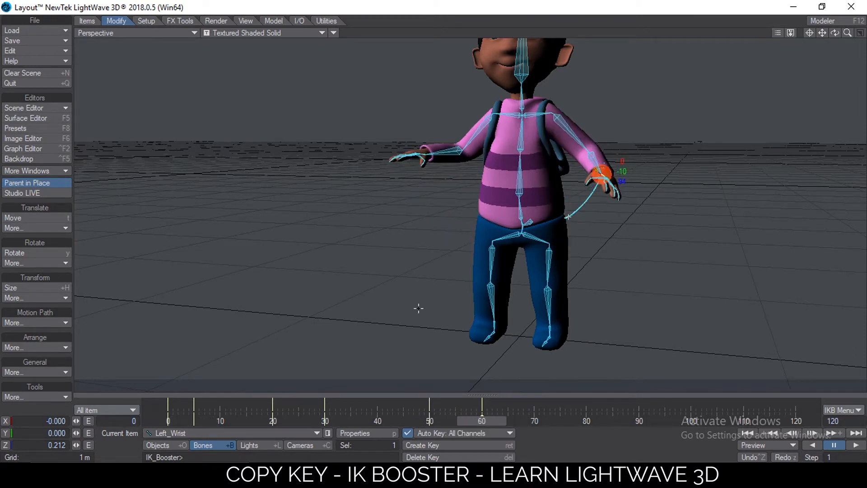
At frame 60, raise the character's right arm into a wave and lower the left wrist beside the hip
{"action": "left_click_drag", "start_coordinate": [426, 157], "coordinate": [430, 118]}
{"action": "left_click", "coordinate": [597, 177]}
{"action": "left_click_drag", "start_coordinate": [597, 177], "coordinate": [570, 192]}
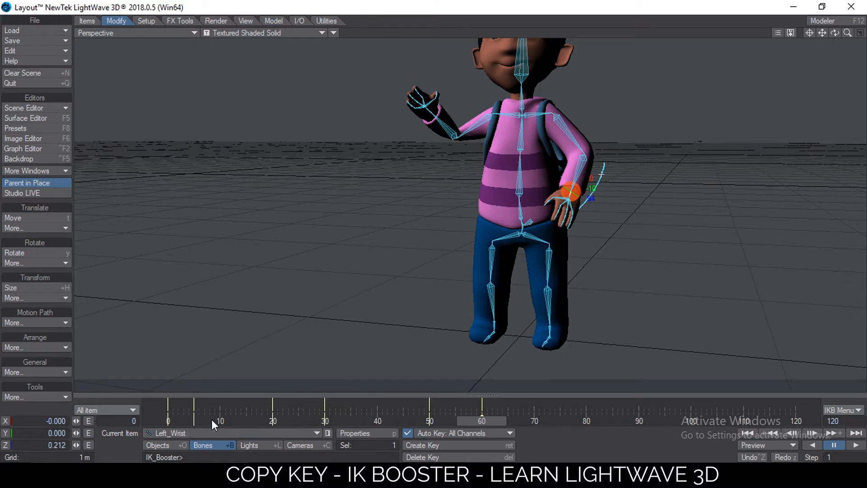
Compare frames 5 and 60, then move the COG at frame 60 to shift the body's weight
{"action": "left_click", "coordinate": [193, 421]}
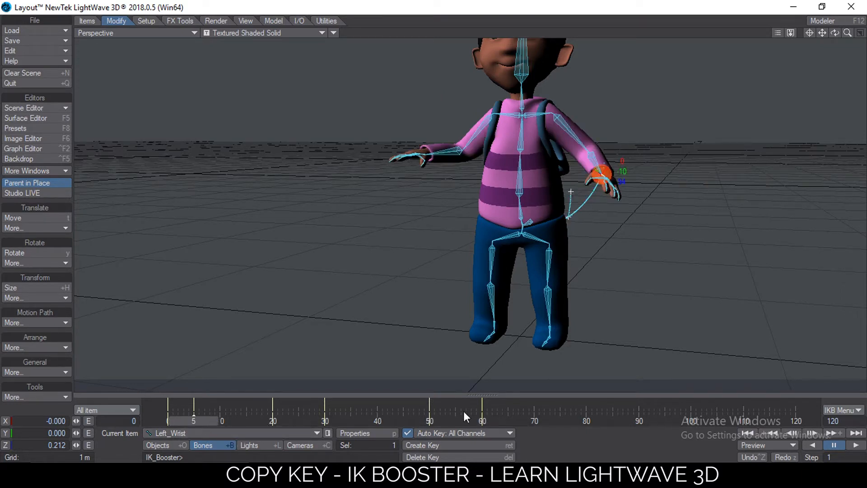
{"action": "left_click", "coordinate": [484, 419]}
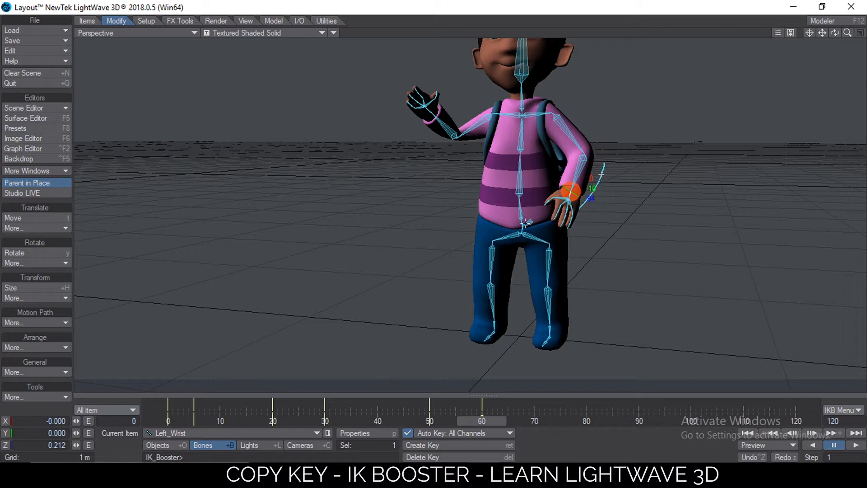
{"action": "mouse_move", "coordinate": [531, 221]}
{"action": "left_mouse_down"}
{"action": "mouse_move", "coordinate": [548, 231]}
{"action": "mouse_move", "coordinate": [518, 232]}
{"action": "left_mouse_up"}
Scrub through the timeline and orbit the view to review the new waving pose
{"action": "mouse_move", "coordinate": [194, 420]}
{"action": "left_mouse_down"}
{"action": "mouse_move", "coordinate": [168, 420]}
{"action": "mouse_move", "coordinate": [188, 420]}
{"action": "left_mouse_up"}
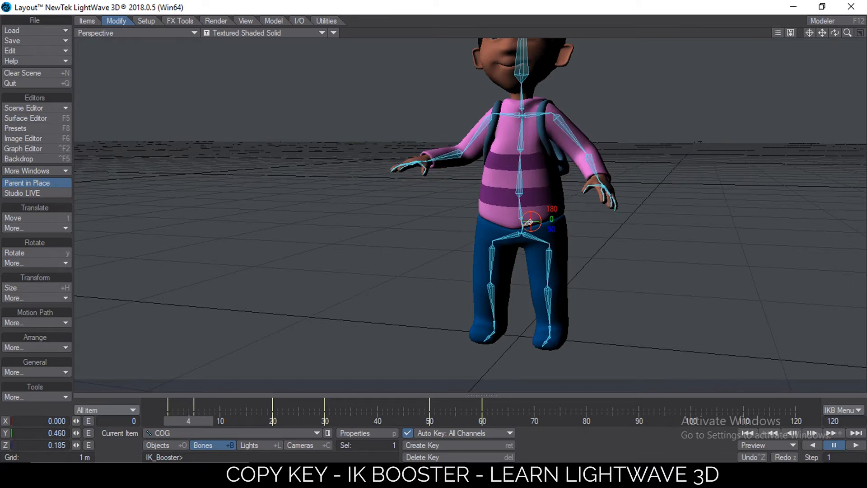
{"action": "left_click", "coordinate": [487, 420]}
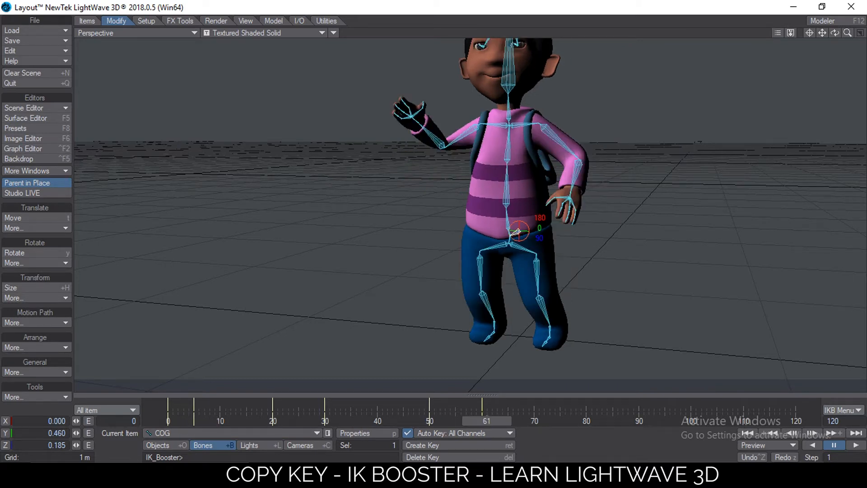
{"action": "left_click_drag", "start_coordinate": [486, 420], "coordinate": [366, 420]}
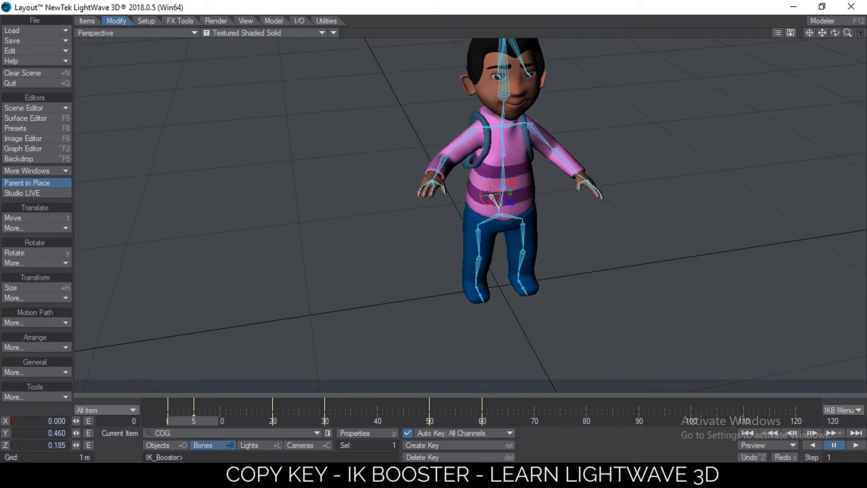
{"action": "left_click_drag", "start_coordinate": [273, 421], "coordinate": [324, 421]}
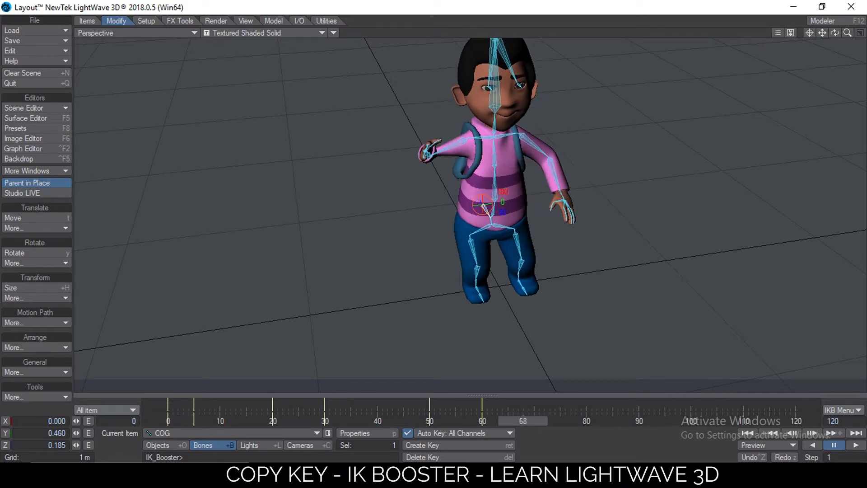
{"action": "left_click_drag", "start_coordinate": [406, 178], "coordinate": [405, 188], "text": "alt"}
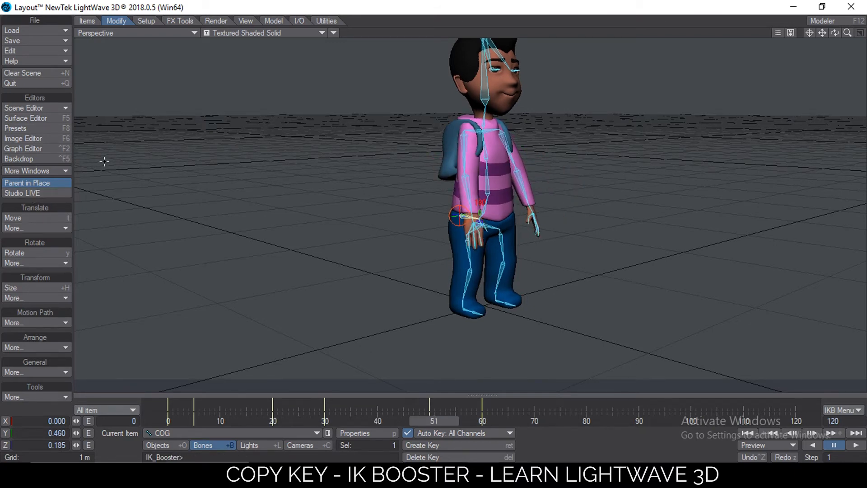
{"action": "left_click", "coordinate": [29, 148]}
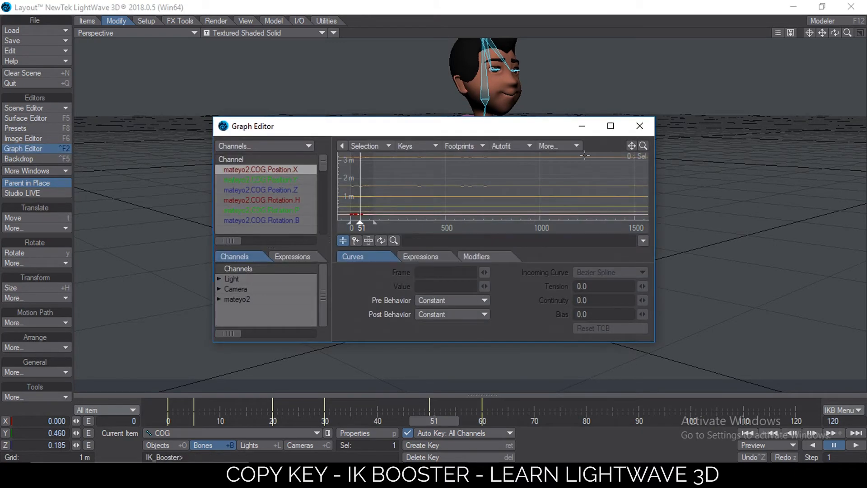
{"action": "left_click", "coordinate": [568, 143]}
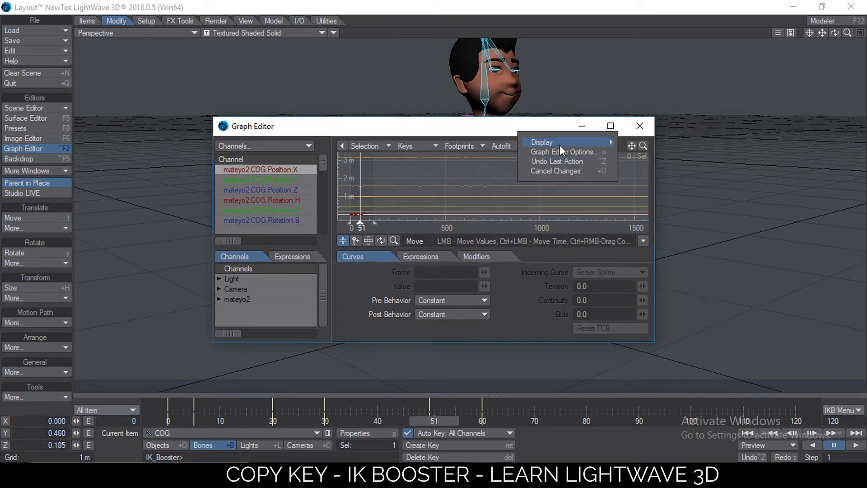
{"action": "left_click", "coordinate": [563, 153]}
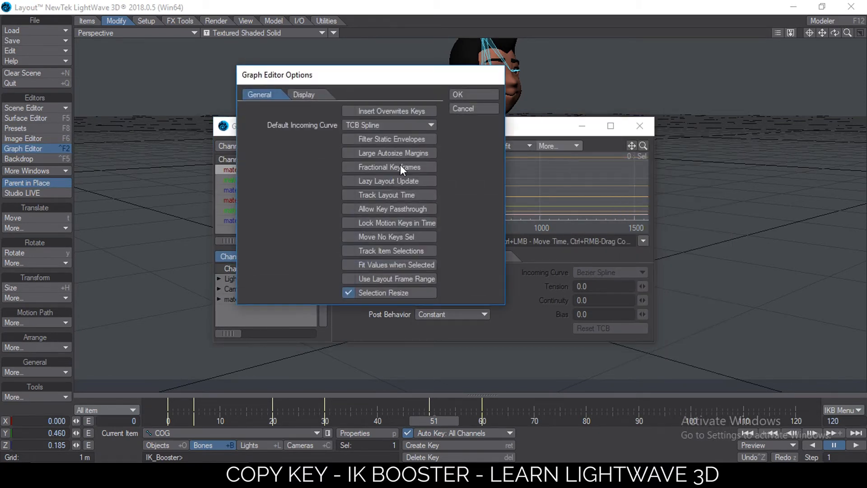
{"action": "left_click", "coordinate": [360, 124]}
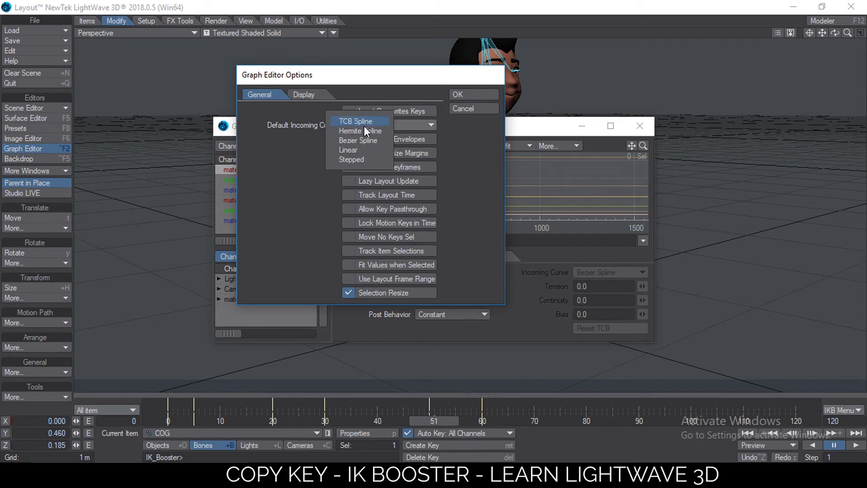
{"action": "left_click", "coordinate": [348, 150]}
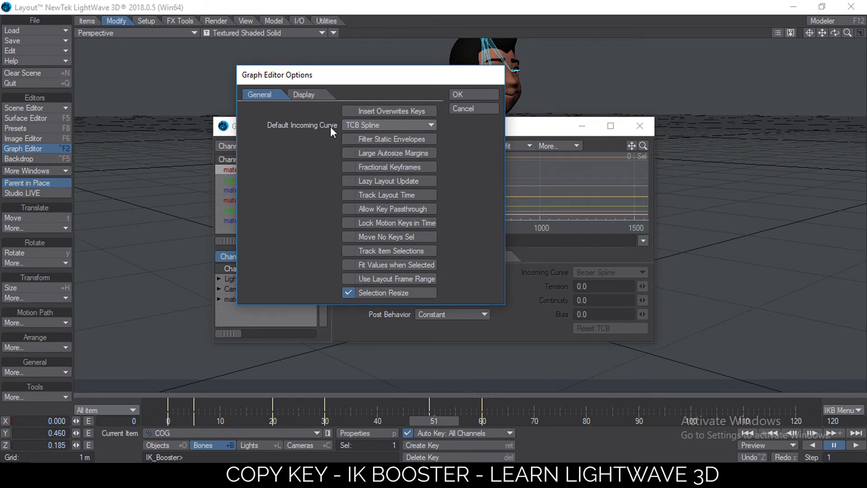
{"action": "left_click", "coordinate": [462, 106]}
{"action": "left_click", "coordinate": [640, 126]}
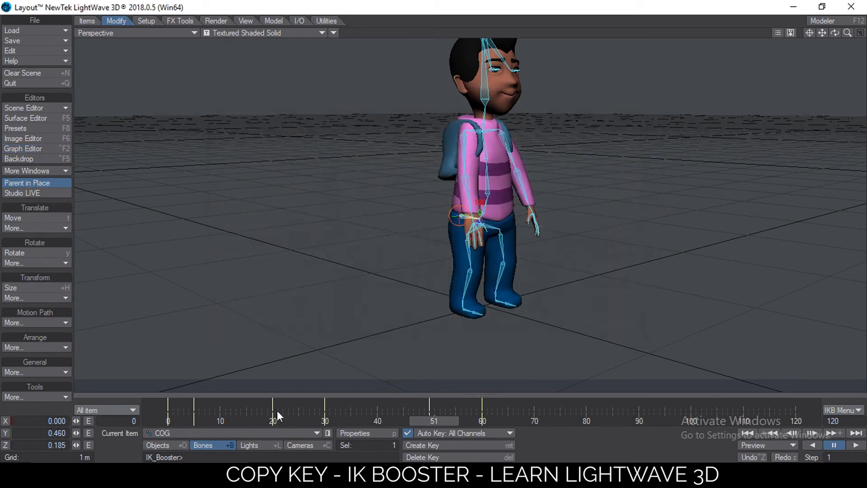
At frame 30, copy the current key to a frame just after 30 and to a frame just before 50
{"action": "left_click", "coordinate": [318, 420]}
{"action": "left_click_drag", "start_coordinate": [320, 421], "coordinate": [429, 421]}
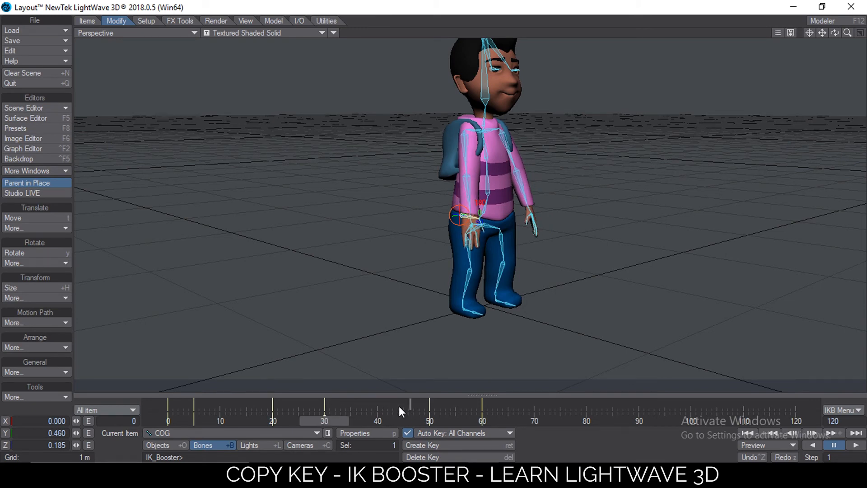
{"action": "right_click", "coordinate": [330, 405]}
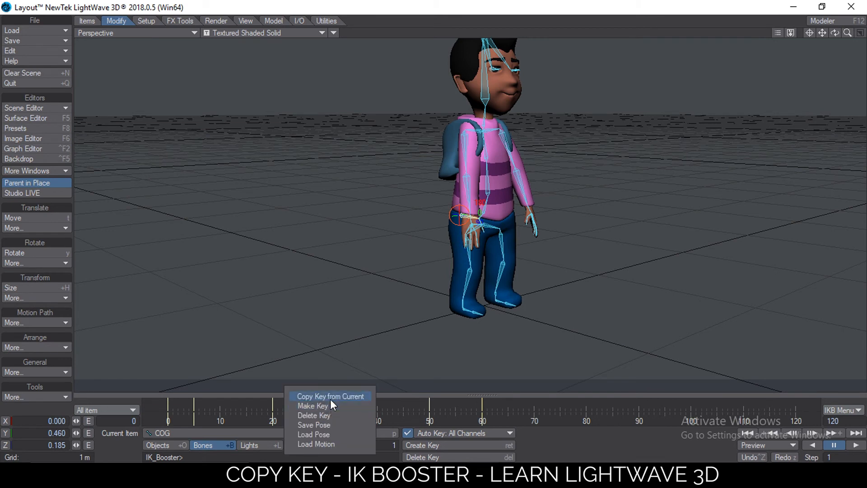
{"action": "left_click", "coordinate": [330, 400]}
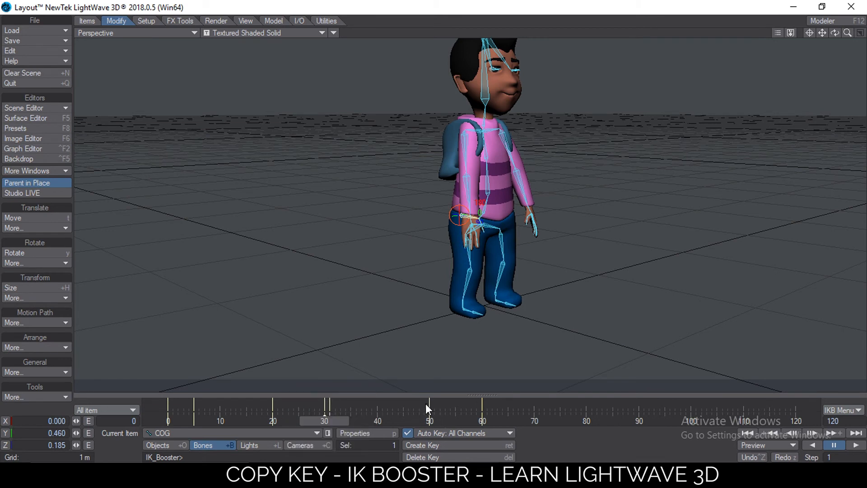
{"action": "right_click", "coordinate": [426, 403]}
{"action": "left_click", "coordinate": [424, 401]}
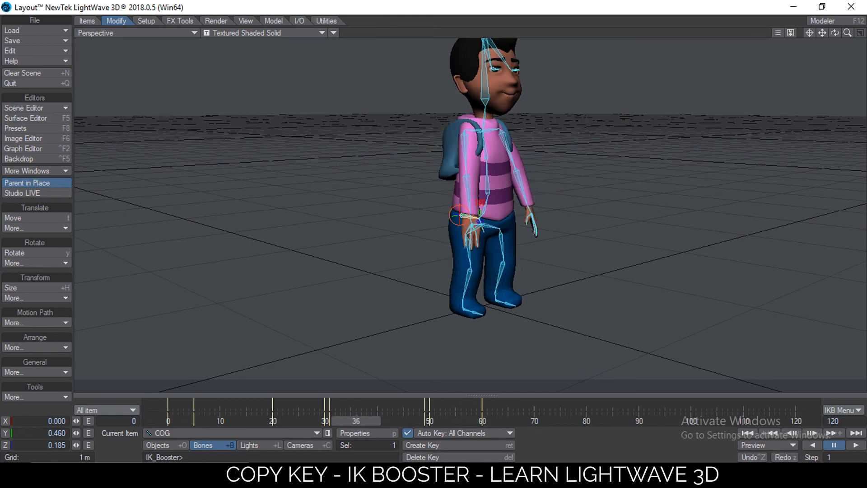
{"action": "left_click_drag", "start_coordinate": [557, 176], "coordinate": [350, 281], "text": "alt"}
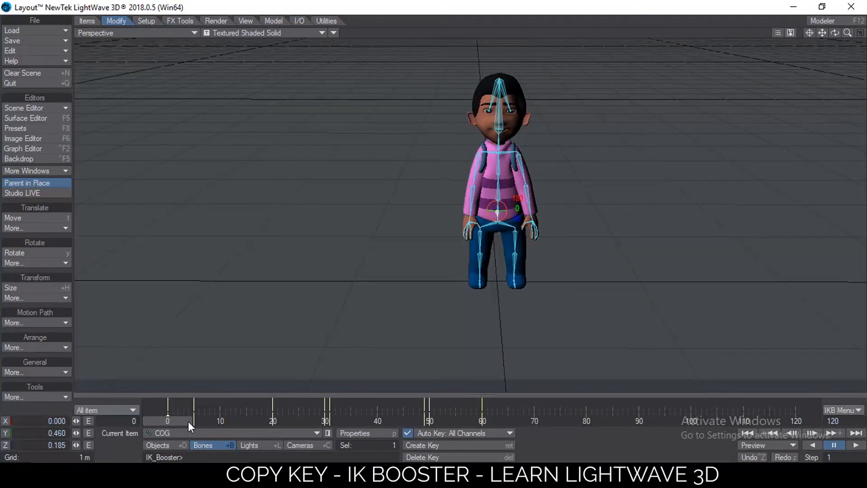